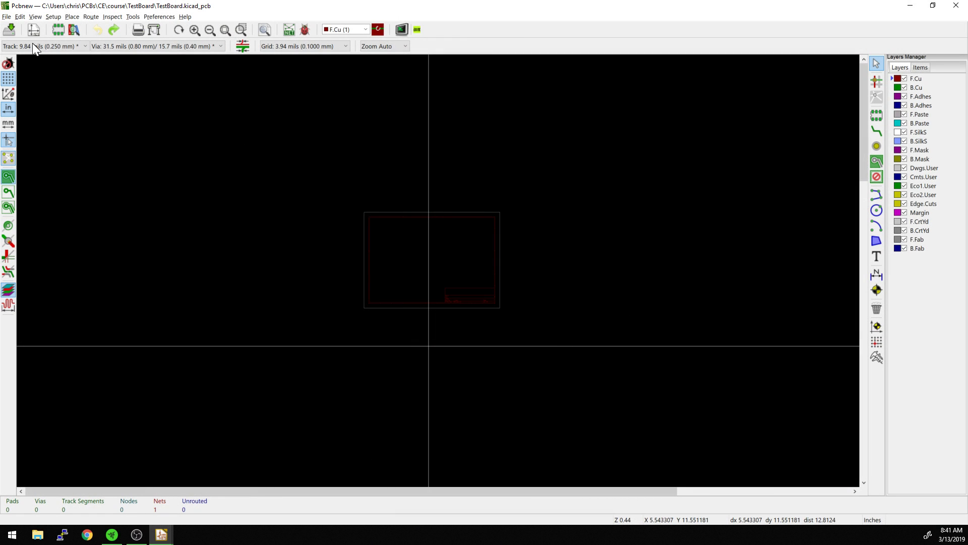
# Start a DXF import and choose Board Outline.dxf from the DasBlinkinput folder
pyautogui.click(9, 18)
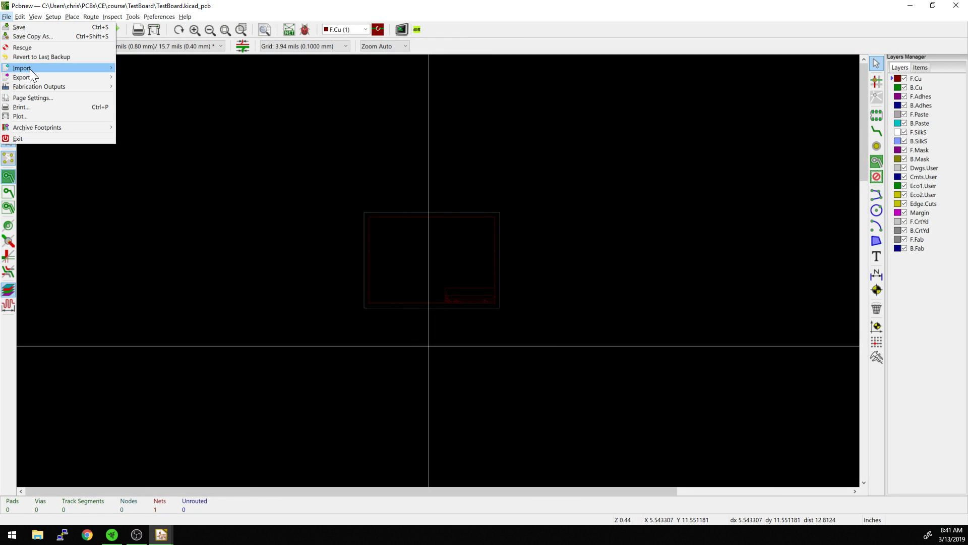
pyautogui.moveTo(35, 71)
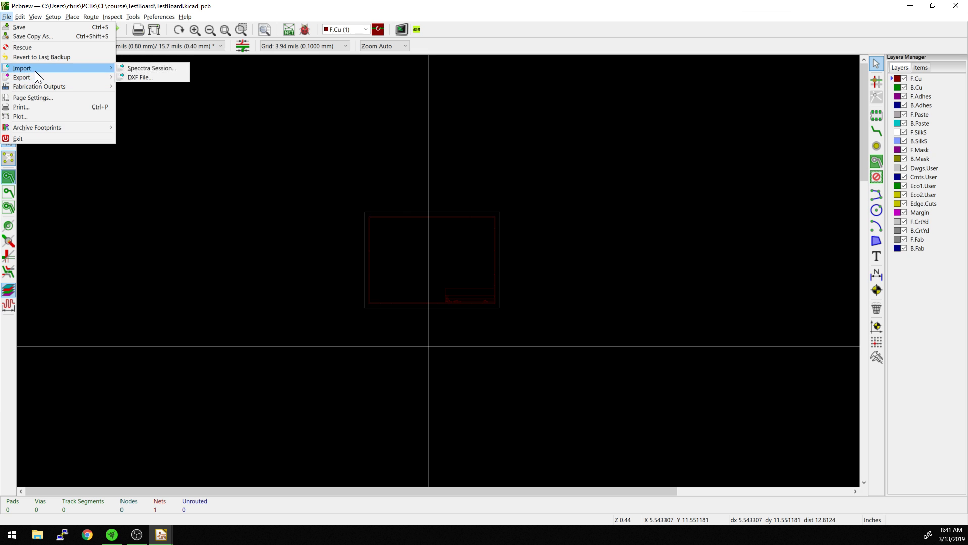
pyautogui.click(158, 78)
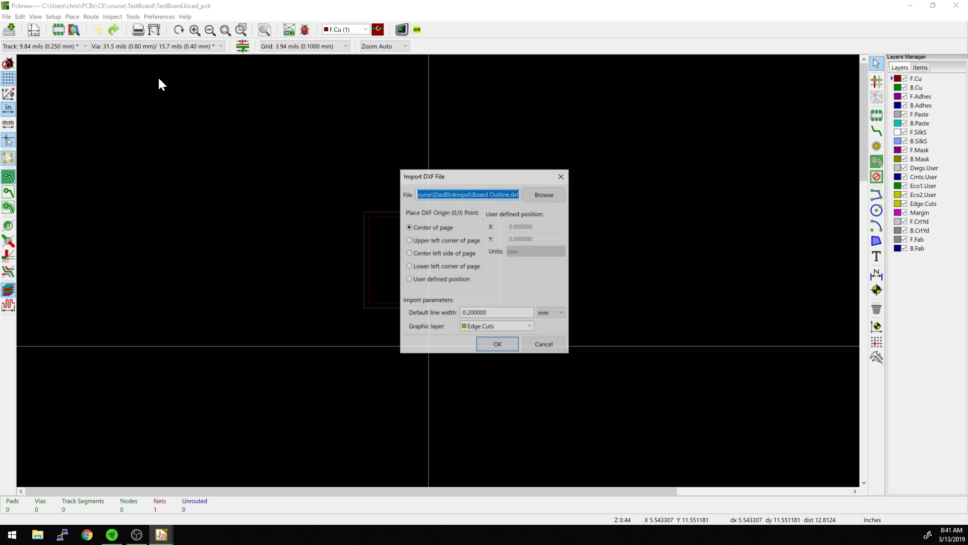
pyautogui.click(542, 194)
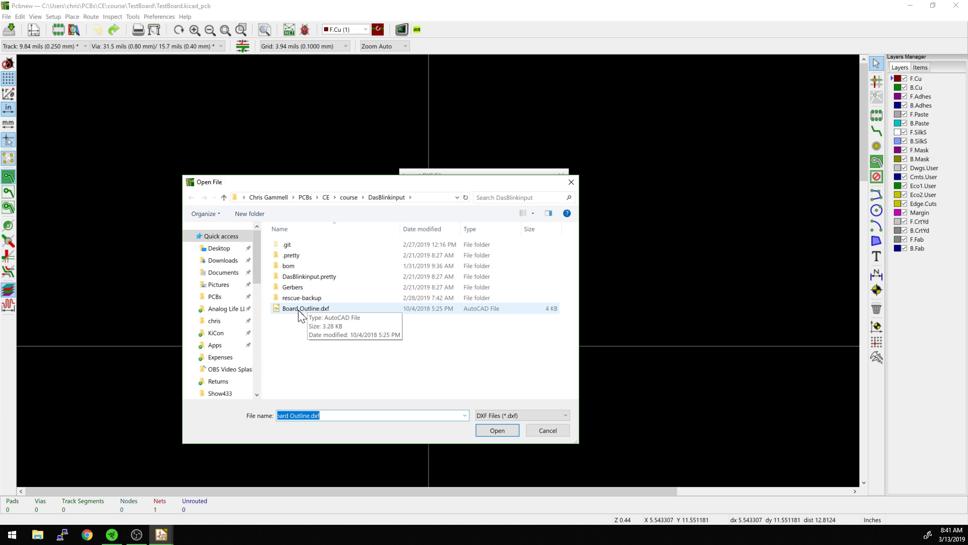
pyautogui.click(492, 431)
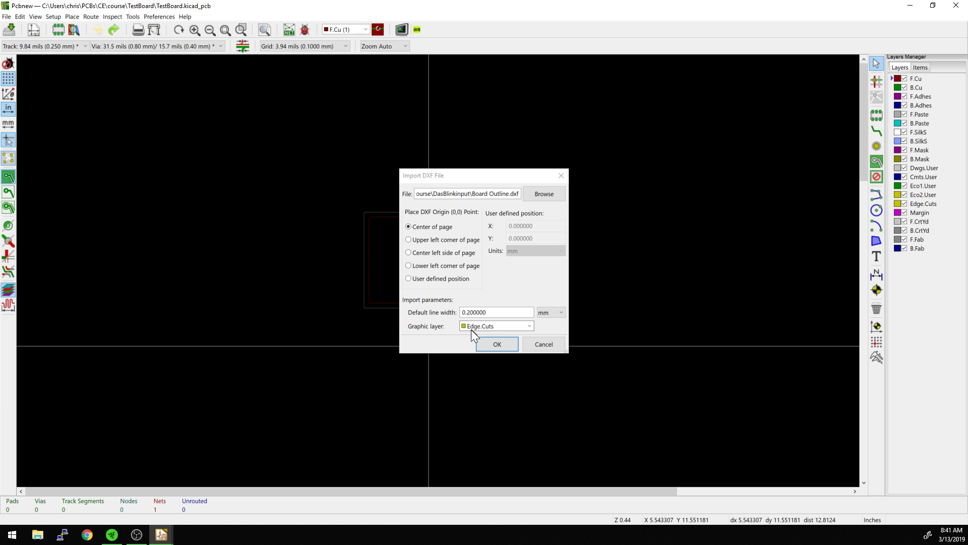
# Import the DXF outline at the page centre with a default line width of 0.2 mm on the Edge.Cuts layer
pyautogui.moveTo(467, 312); pyautogui.dragTo(473, 312)
pyautogui.write('15')
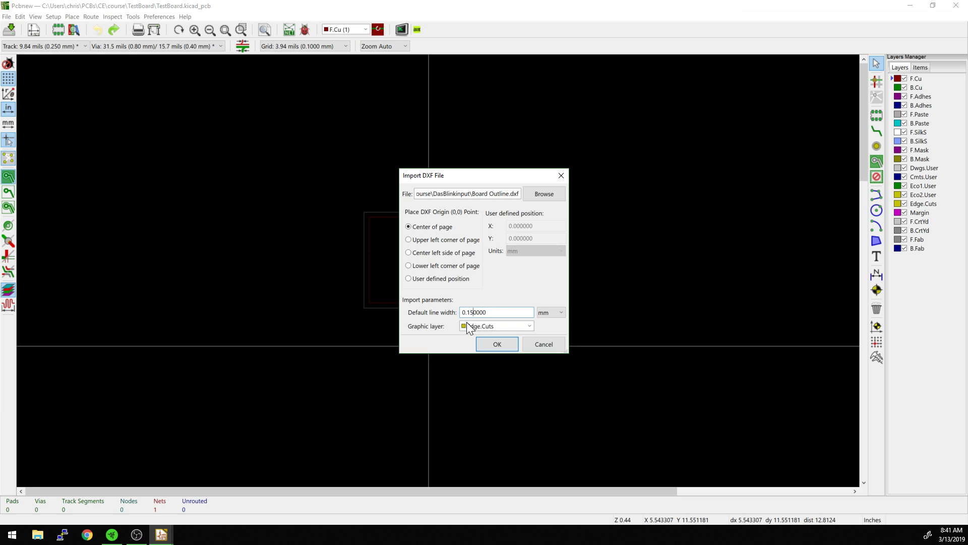
pyautogui.moveTo(474, 312); pyautogui.dragTo(465, 312)
pyautogui.write('20')
pyautogui.click(482, 326)
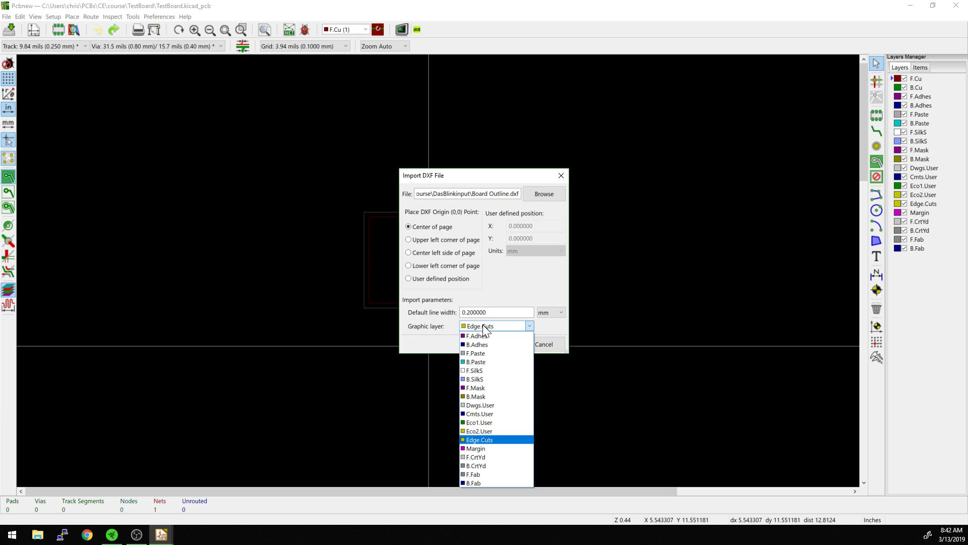
pyautogui.click(483, 326)
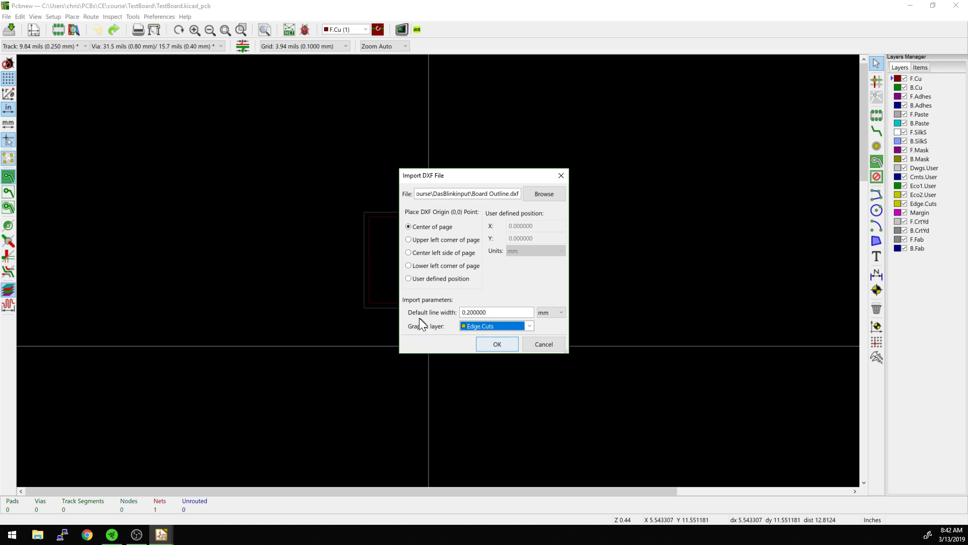
pyautogui.click(497, 343)
# Examine the imported board outline, its corners and the mounting-hole circles up close
pyautogui.scroll(5, 437, 268)
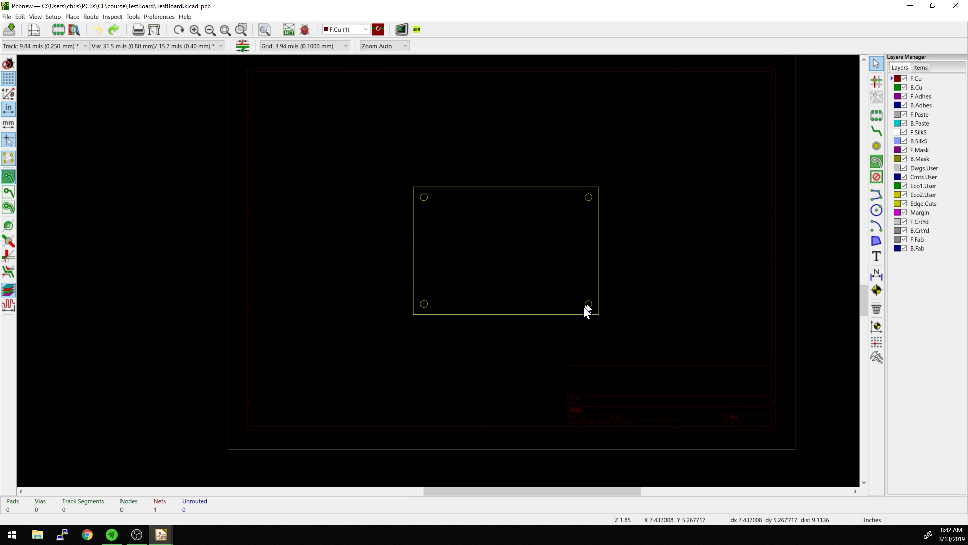
pyautogui.scroll(1, 582, 303)
pyautogui.moveTo(413, 268); pyautogui.dragTo(549, 268, button='middle')
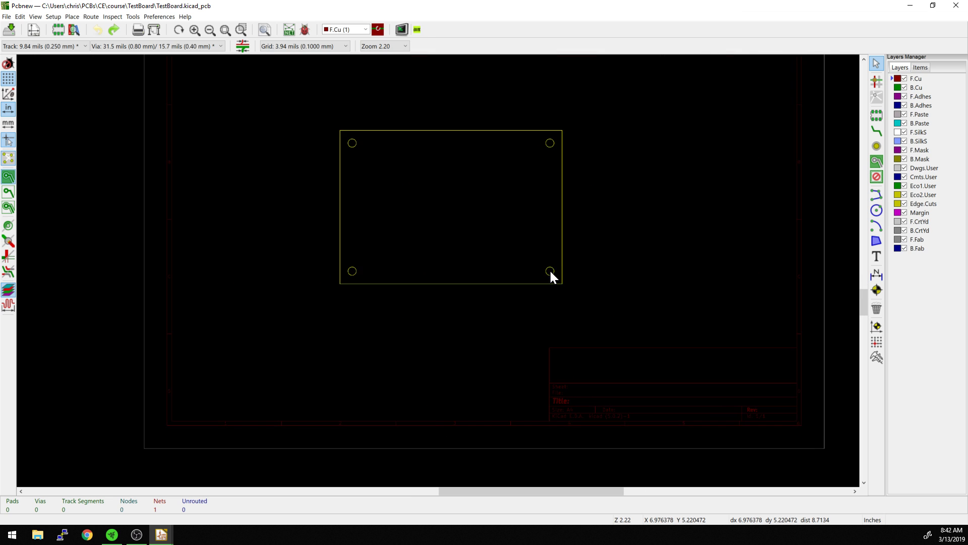
pyautogui.click(575, 283)
pyautogui.scroll(4, 438, 271)
pyautogui.scroll(8, 361, 162)
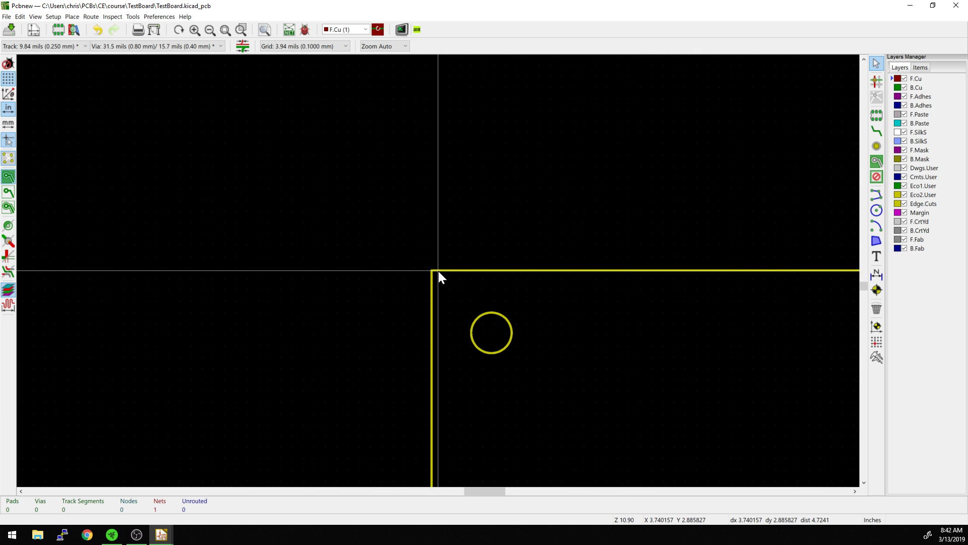
pyautogui.doubleClick(444, 268)
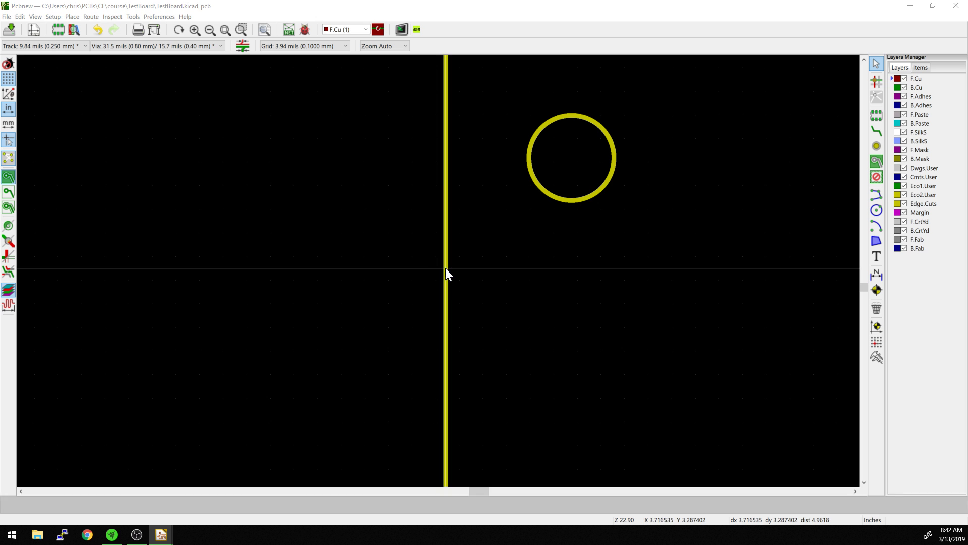
pyautogui.press('Escape')
pyautogui.scroll(-12, 446, 267)
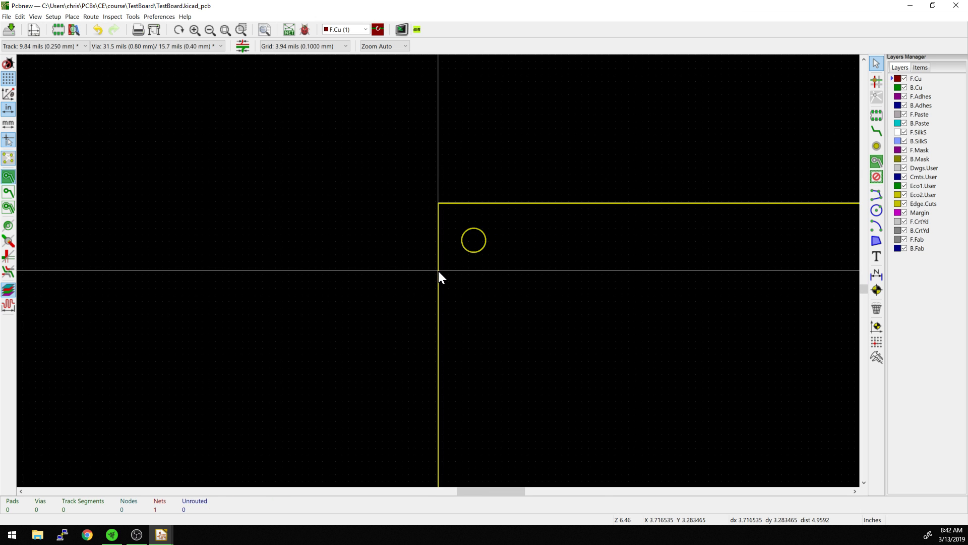
pyautogui.scroll(8, 463, 262)
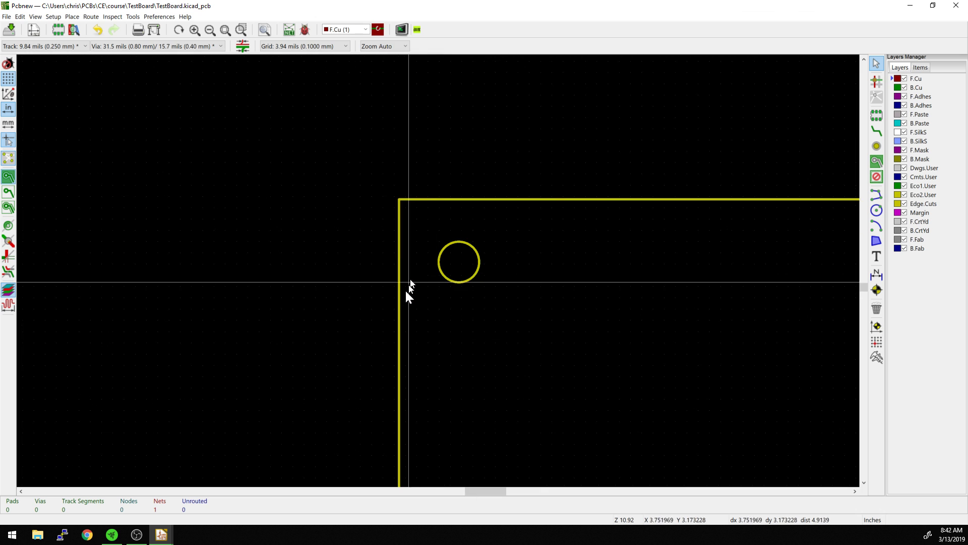
pyautogui.scroll(-2, 426, 262)
pyautogui.scroll(-3, 439, 277)
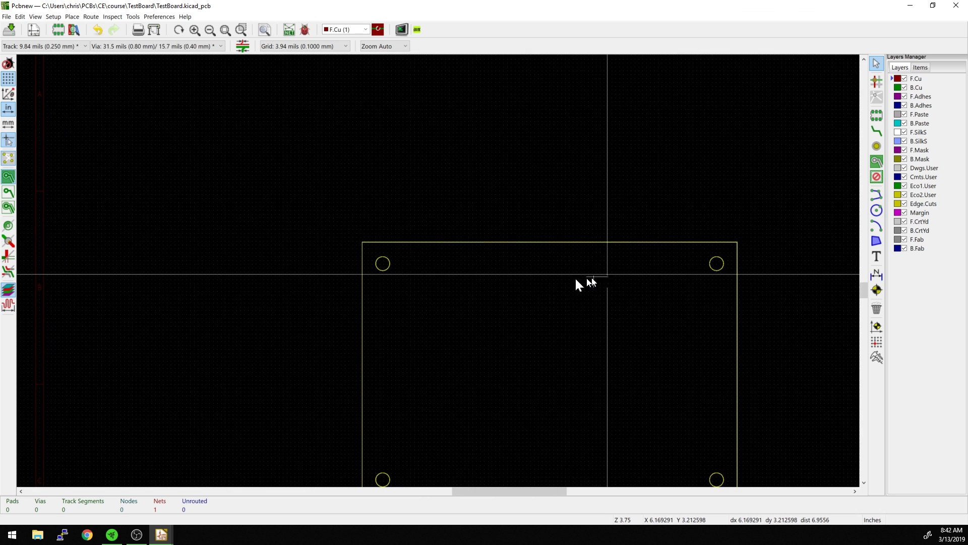
pyautogui.scroll(1, 453, 259)
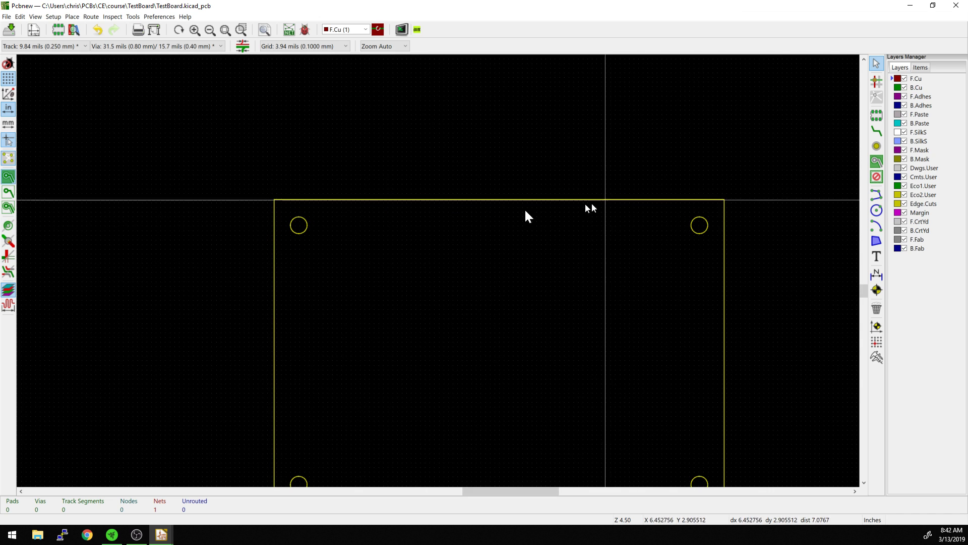
# Start adding a footprint at the board's upper-left hole and select the MountingHole library in the library browser
pyautogui.scroll(8, 299, 225)
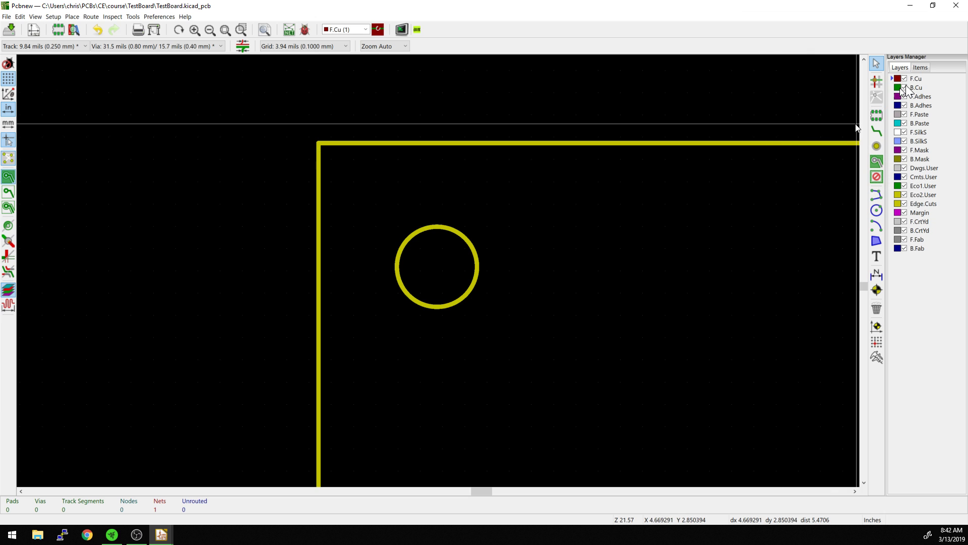
pyautogui.click(875, 115)
pyautogui.click(433, 264)
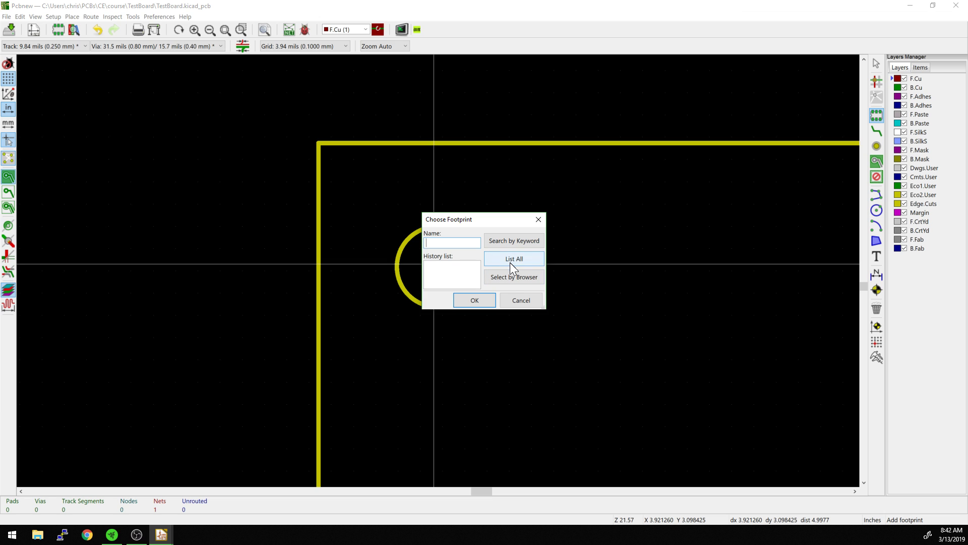
pyautogui.click(512, 277)
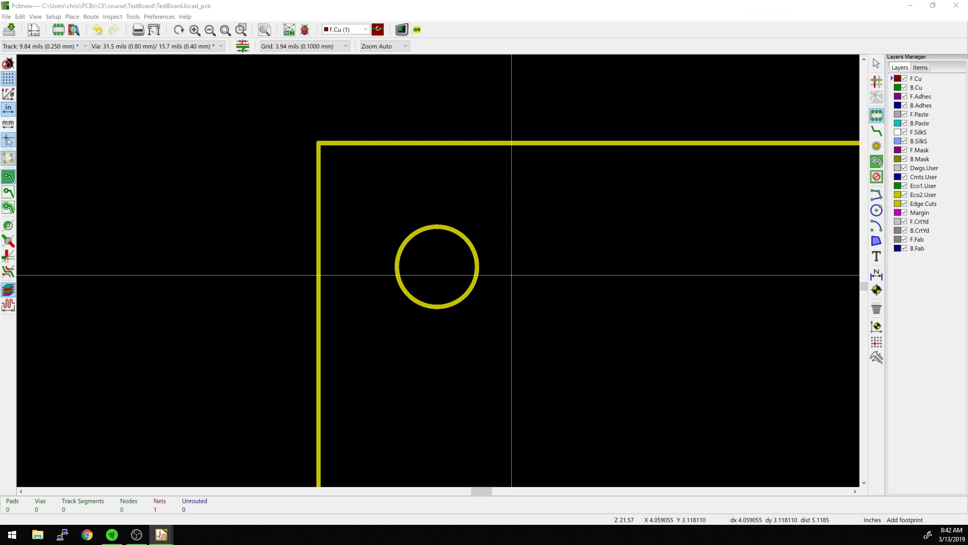
pyautogui.moveTo(408, 124); pyautogui.dragTo(521, 101)
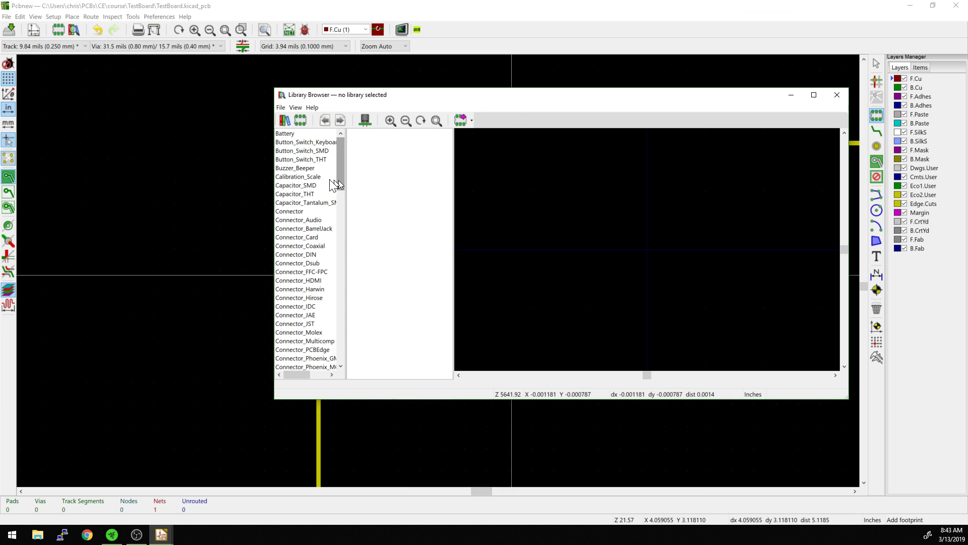
pyautogui.moveTo(344, 177); pyautogui.dragTo(346, 274)
pyautogui.click(315, 272)
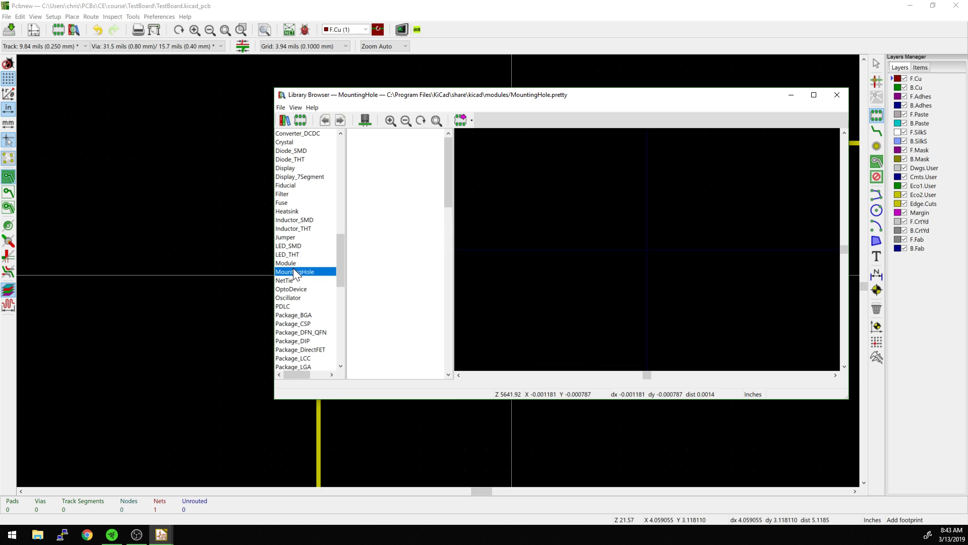
pyautogui.scroll(-1, 293, 268)
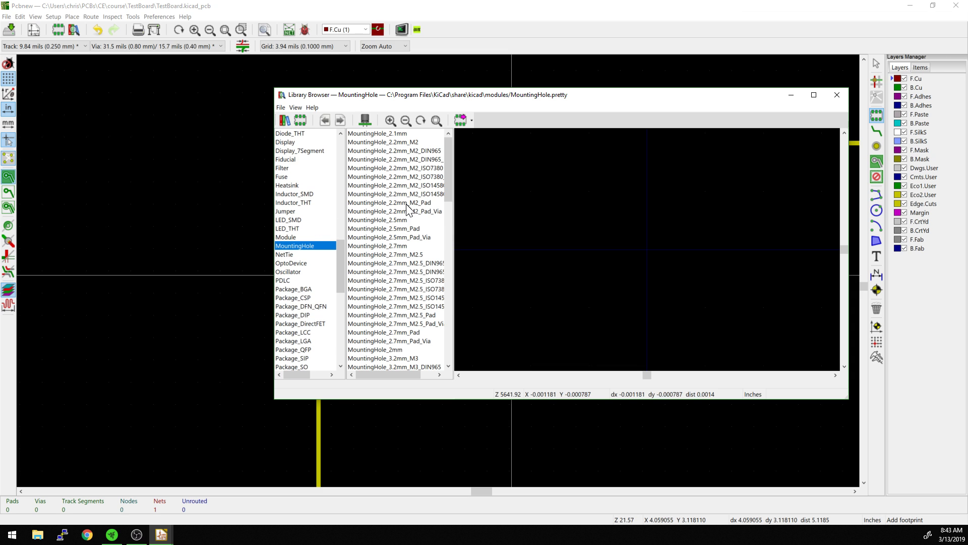
# Try the MountingHole_2.7mm_M2.5 footprint against the upper-left hole, place it outside the board's left edge and remove it
pyautogui.moveTo(410, 97); pyautogui.dragTo(368, 96)
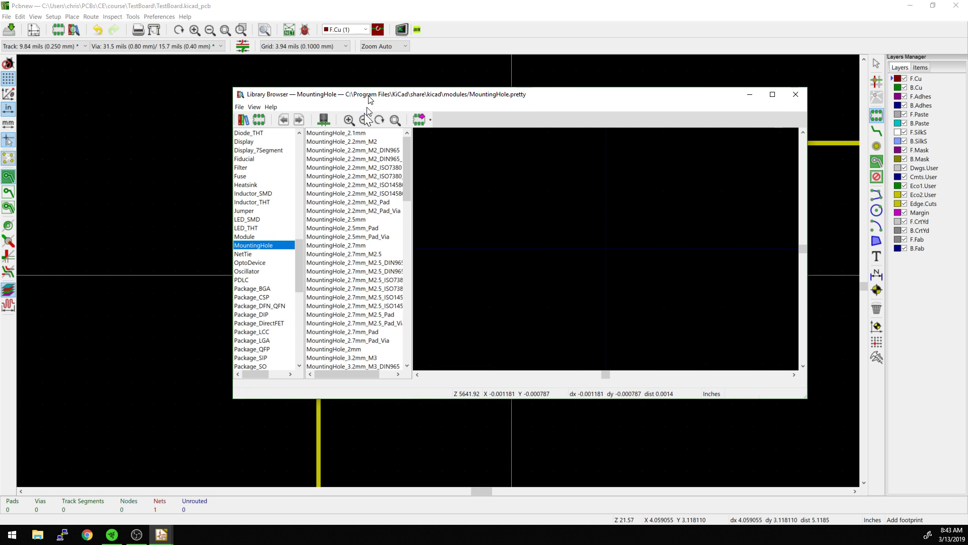
pyautogui.click(344, 255)
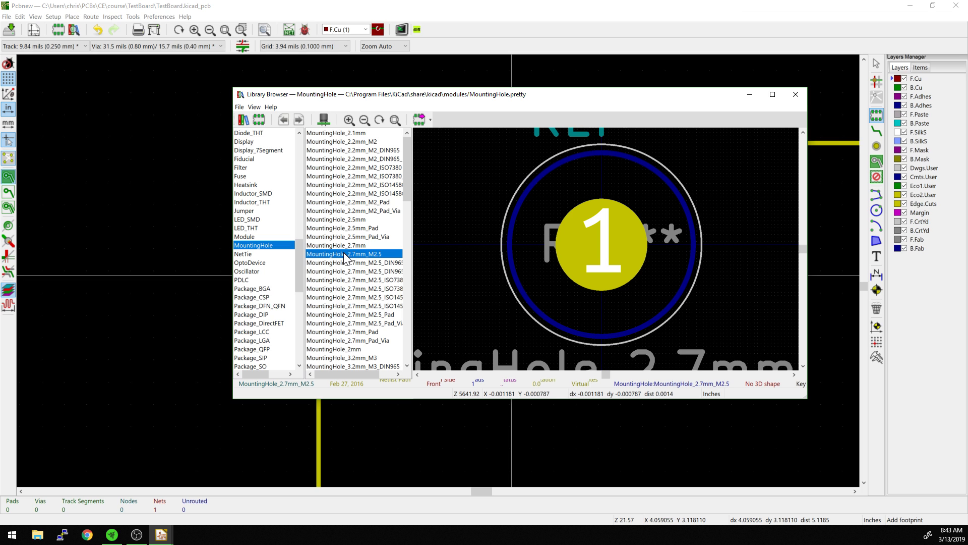
pyautogui.doubleClick(345, 255)
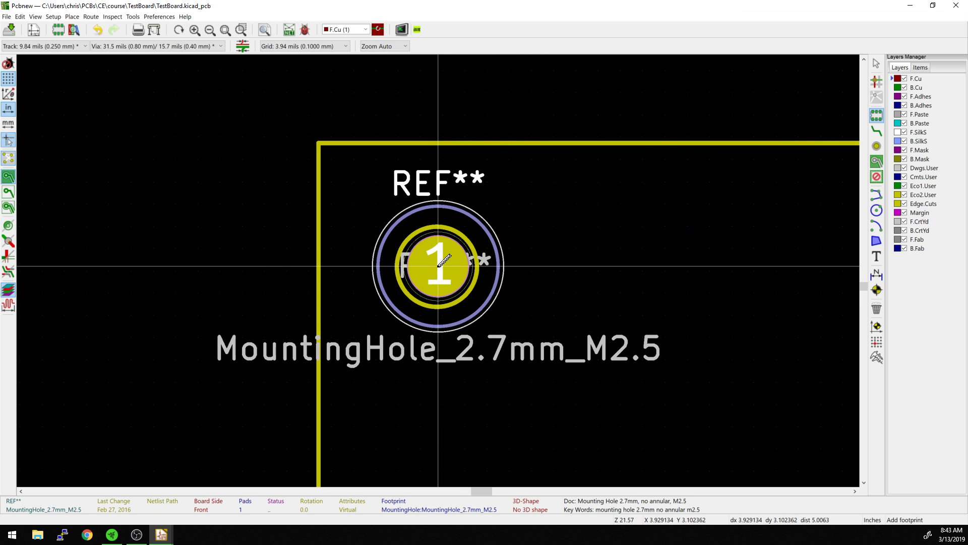
pyautogui.click(229, 261)
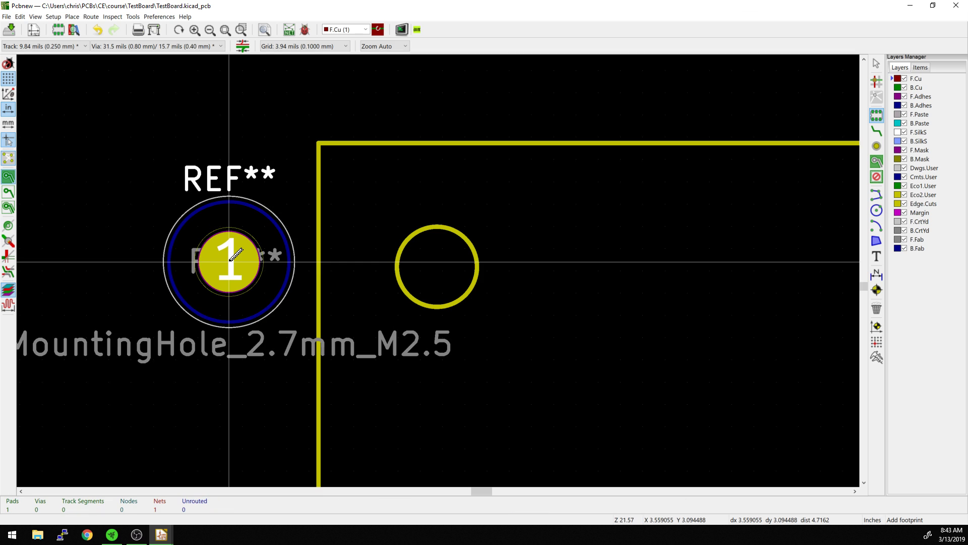
pyautogui.click(229, 261)
pyautogui.press('Escape')
pyautogui.press('Escape')
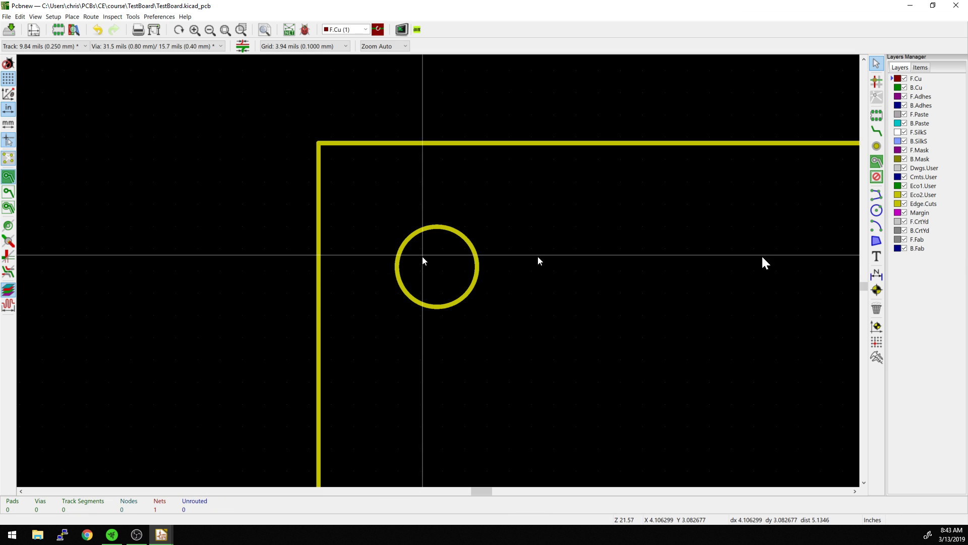
# Add a MountingHole_3.2mm_M3 footprint over the board's left edge, beside the upper-left hole circle
pyautogui.click(876, 115)
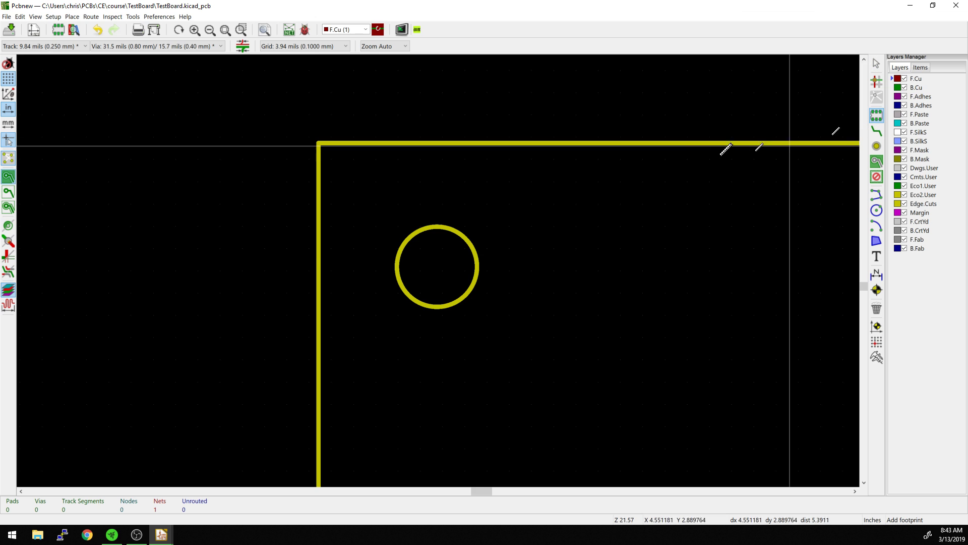
pyautogui.click(509, 258)
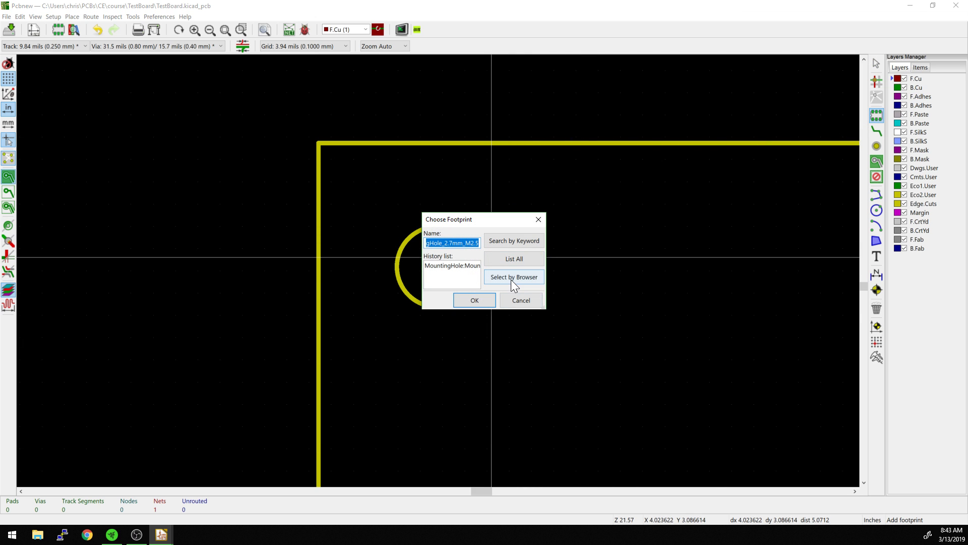
pyautogui.click(511, 278)
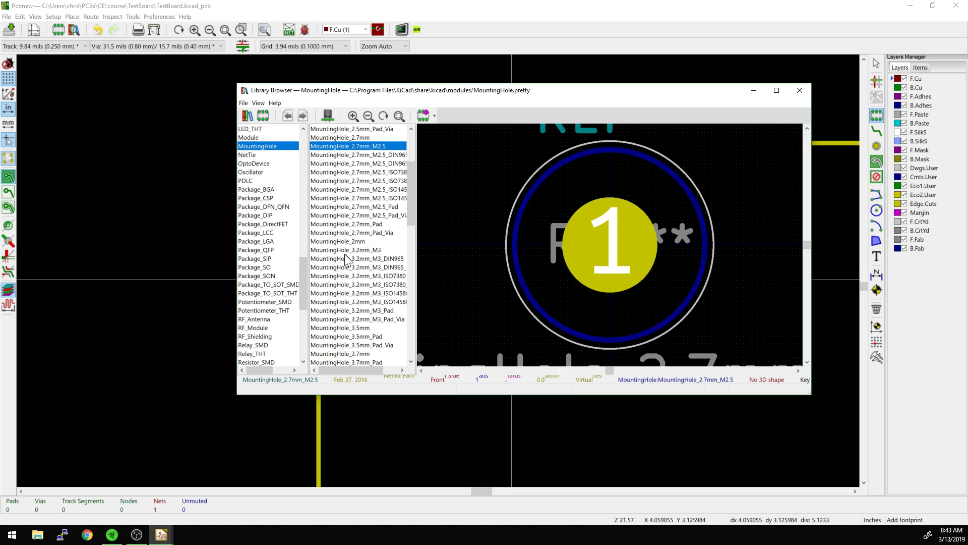
pyautogui.click(372, 251)
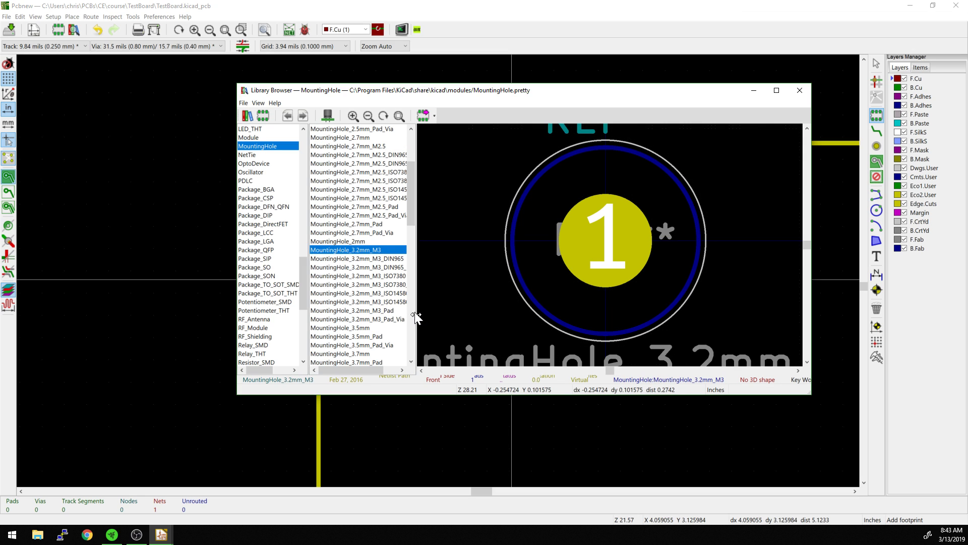
pyautogui.doubleClick(373, 251)
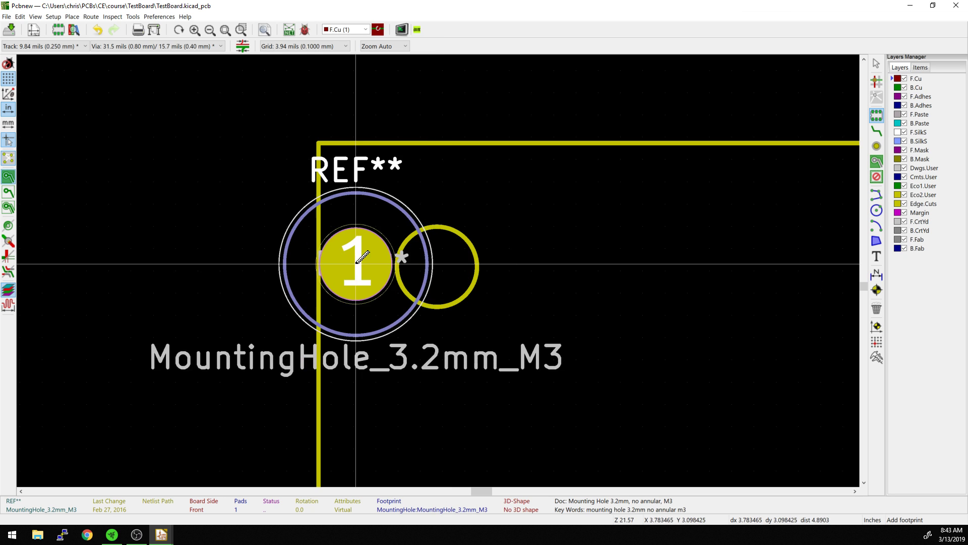
pyautogui.scroll(3, 435, 252)
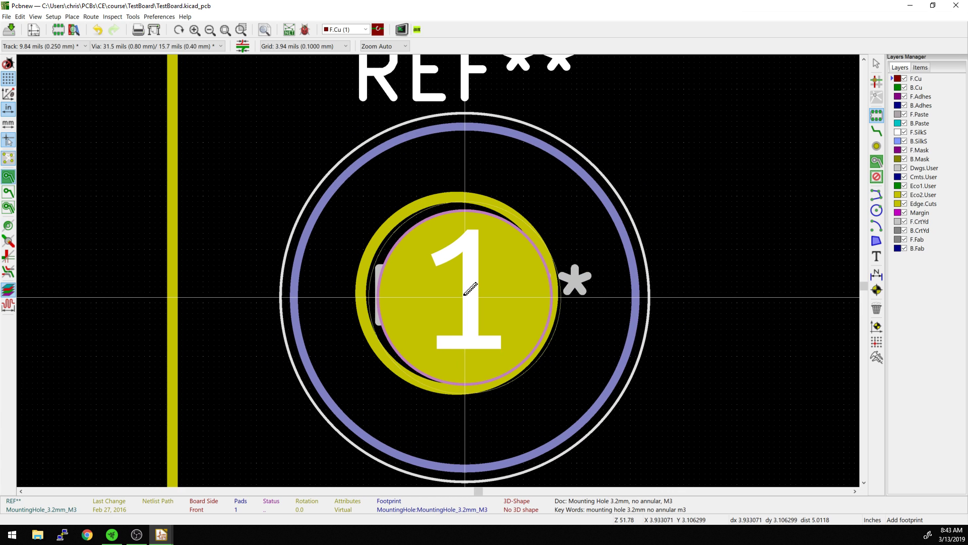
pyautogui.click(231, 281)
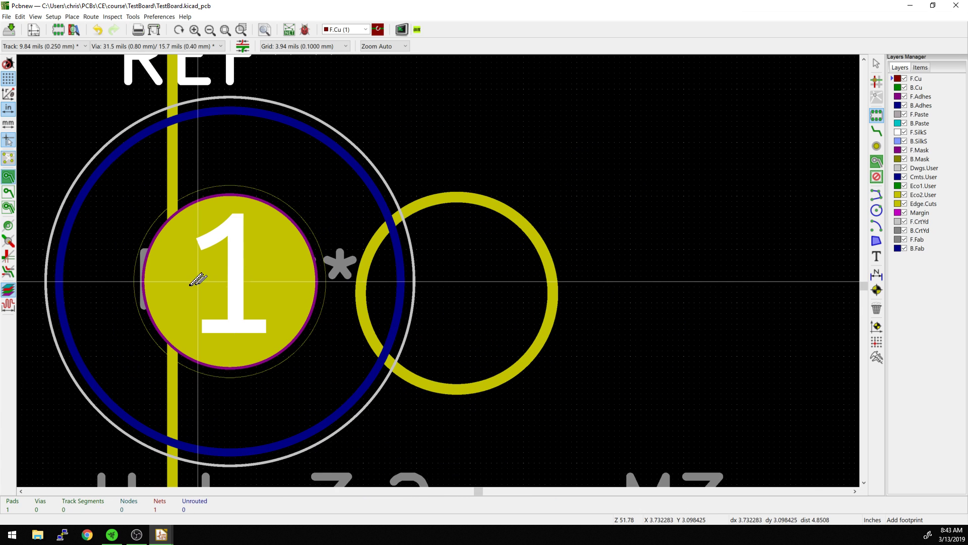
pyautogui.rightClick(652, 281)
pyautogui.moveTo(701, 359)
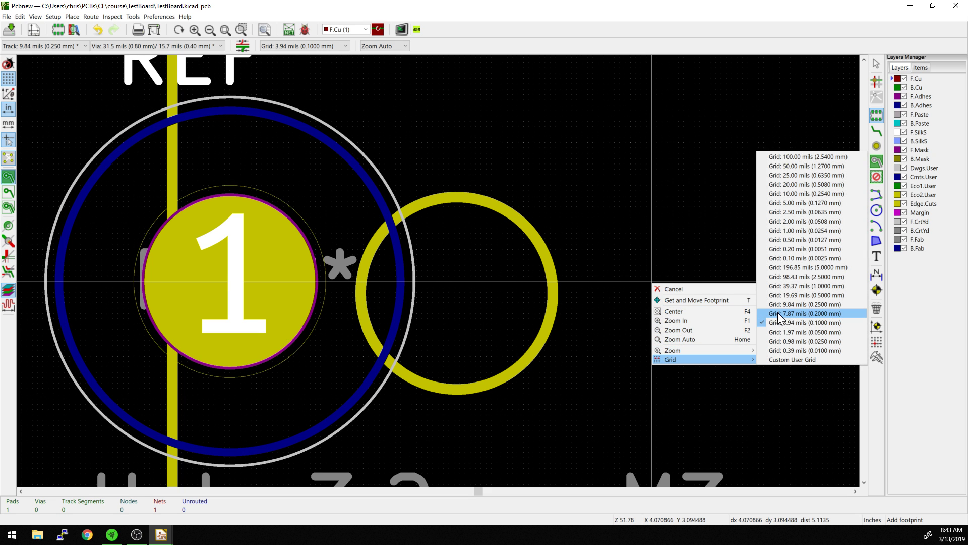
pyautogui.scroll(-4, 524, 265)
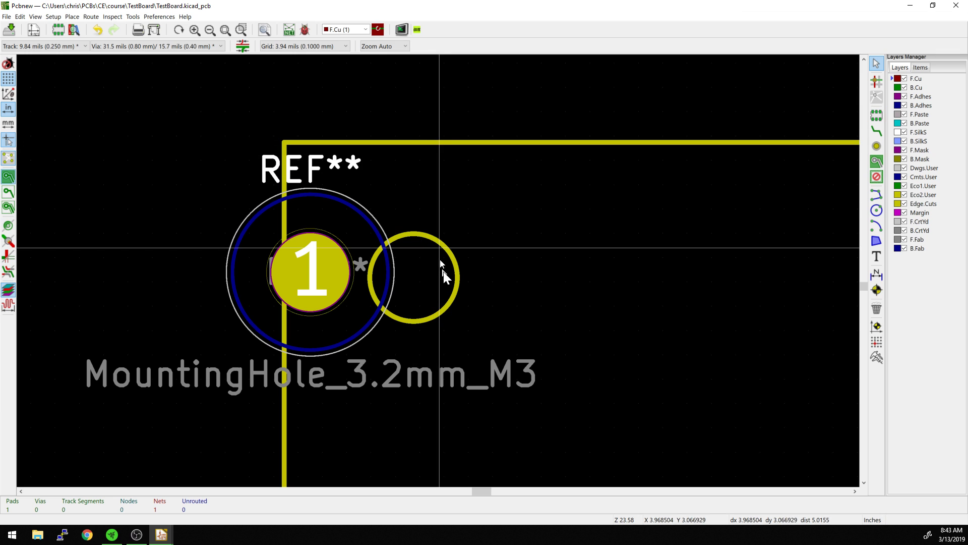
# Set the user origin at the exact centre of the upper-left mounting-hole circle
pyautogui.click(456, 278)
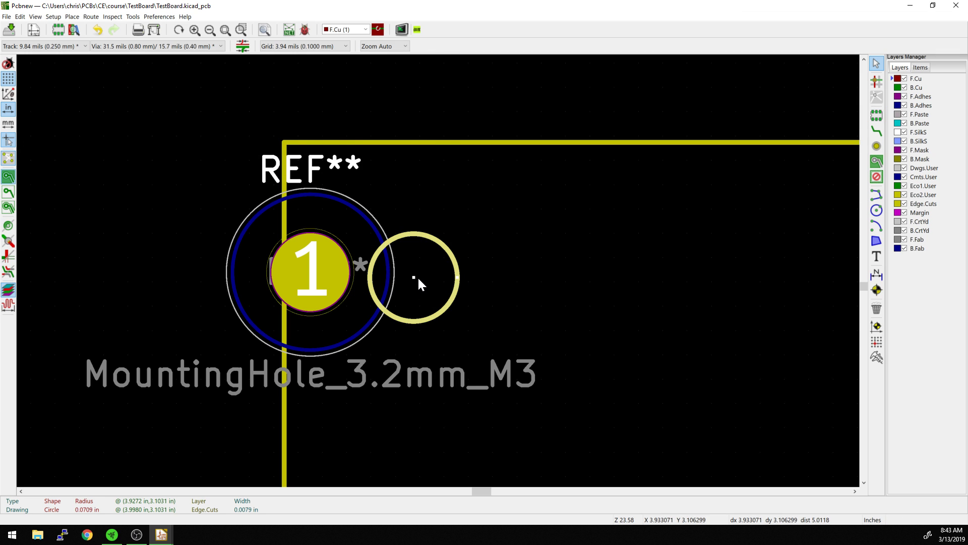
pyautogui.scroll(1, 416, 276)
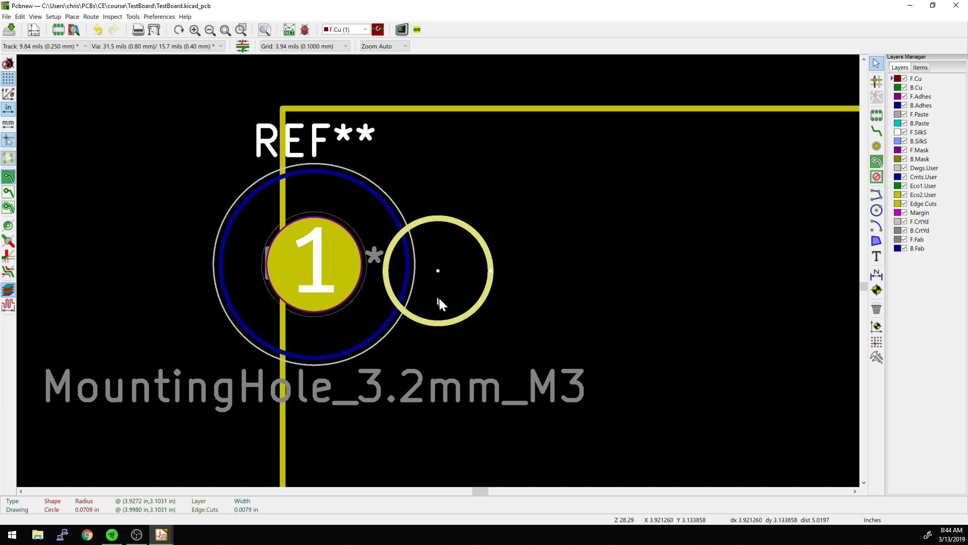
pyautogui.scroll(5, 438, 286)
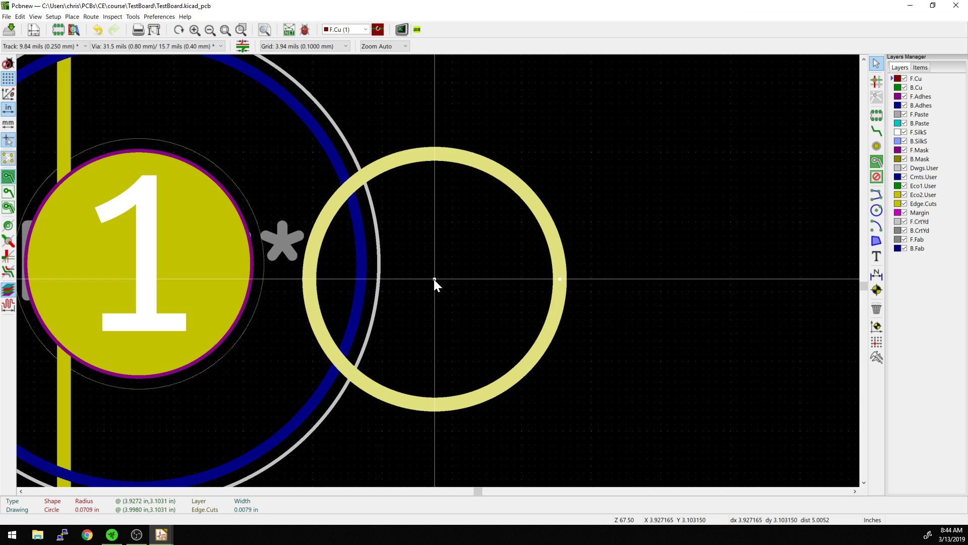
pyautogui.press('space')
pyautogui.scroll(-5, 340, 281)
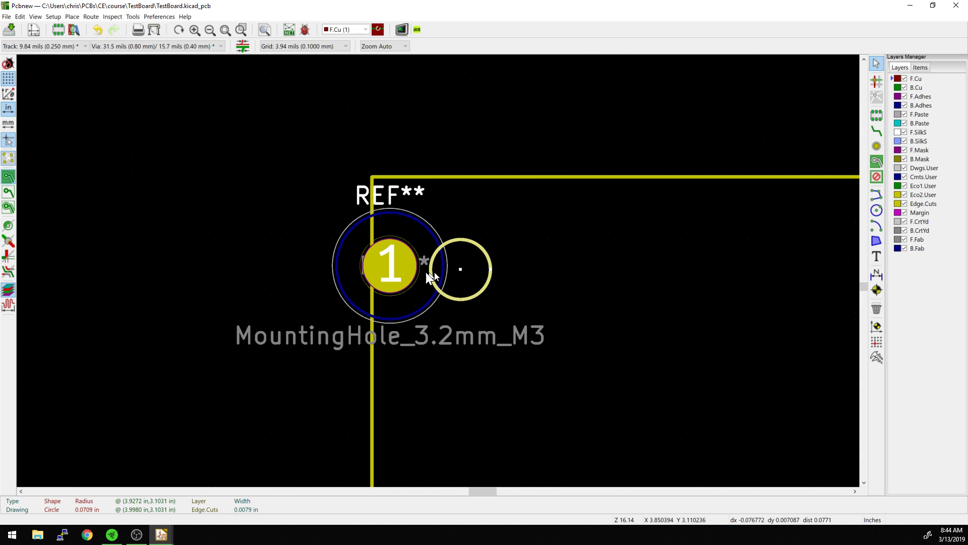
pyautogui.press('Escape')
# Move the MountingHole_3.2mm_M3 footprint exactly onto the user origin, with X and Y vectors of 0 and rotation 0
pyautogui.click(387, 265)
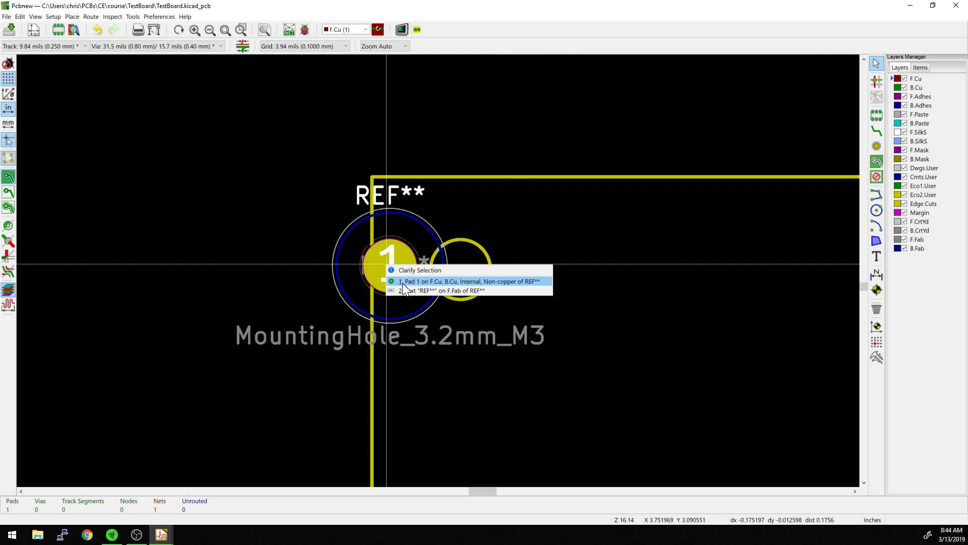
pyautogui.click(403, 283)
pyautogui.click(389, 266)
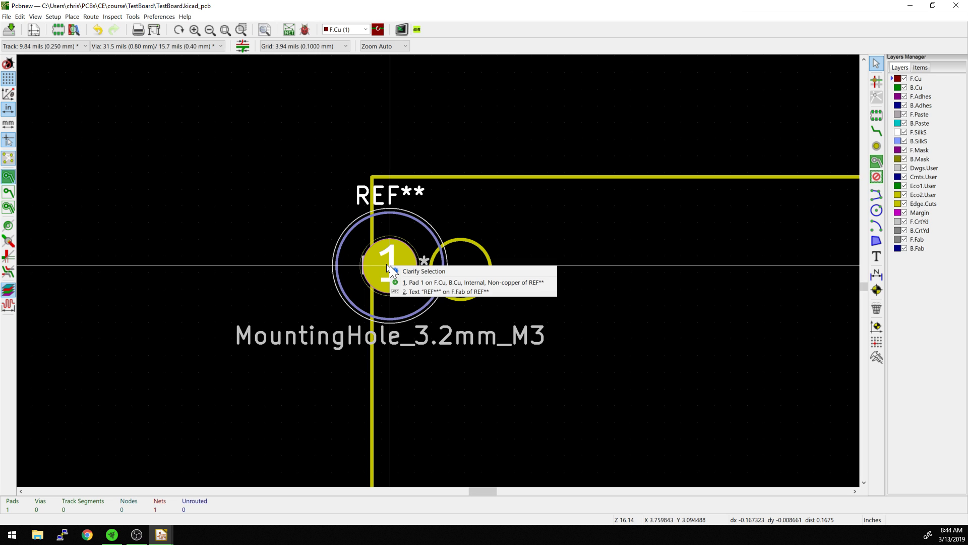
pyautogui.click(416, 289)
pyautogui.hotkey('ctrl', 'm')
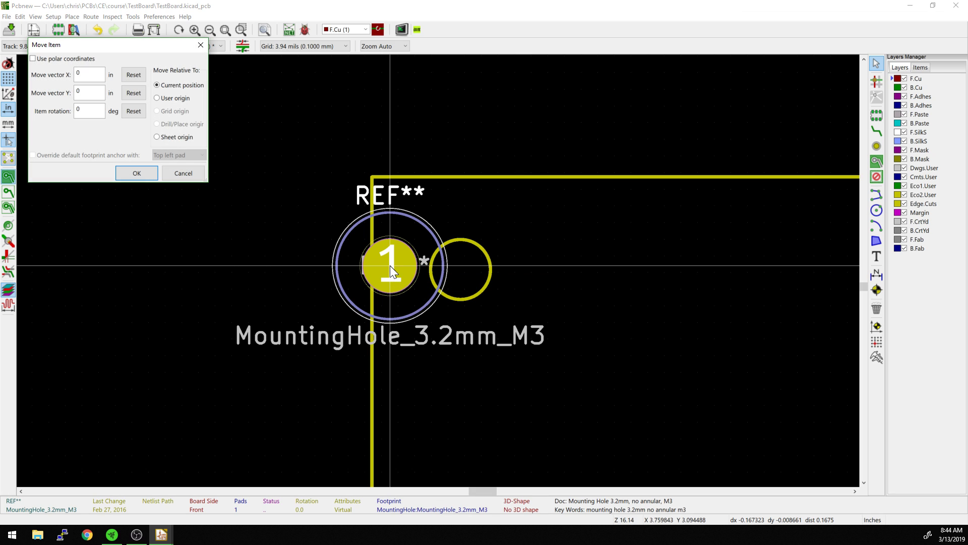
pyautogui.click(158, 99)
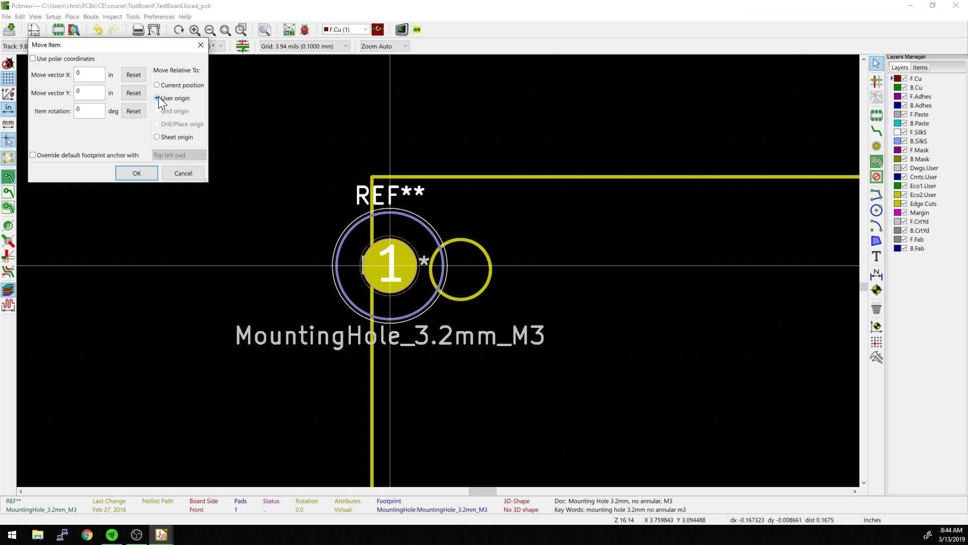
pyautogui.click(136, 173)
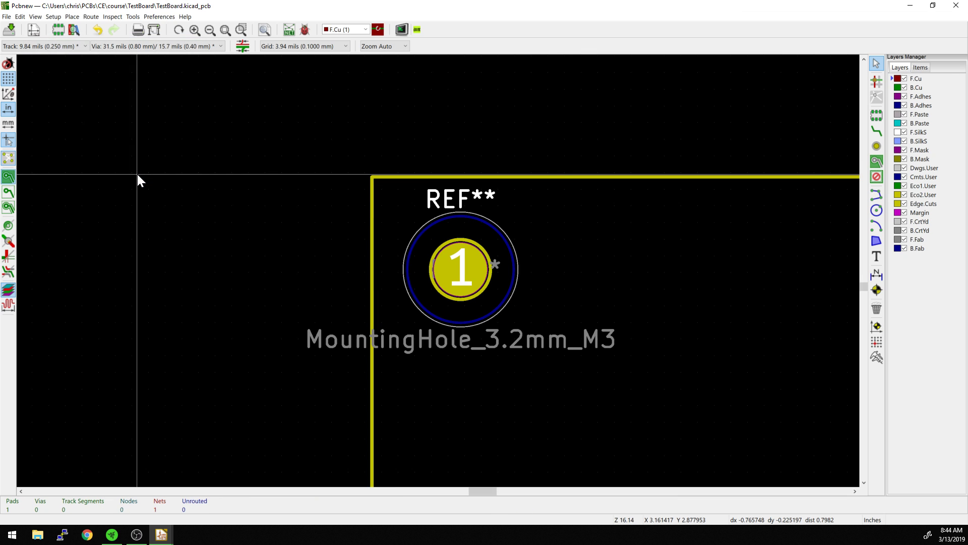
# Select everything around the upper-left hole, filter footprints out of the selection and delete the outline's hole circle beneath the footprint
pyautogui.scroll(-3, 339, 246)
pyautogui.scroll(2, 497, 294)
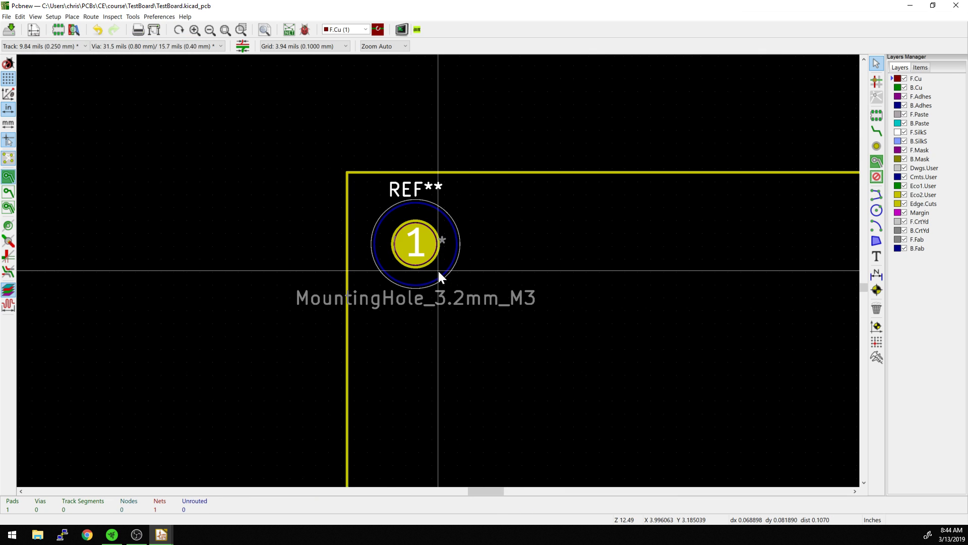
pyautogui.moveTo(349, 214); pyautogui.dragTo(222, 179, button='middle')
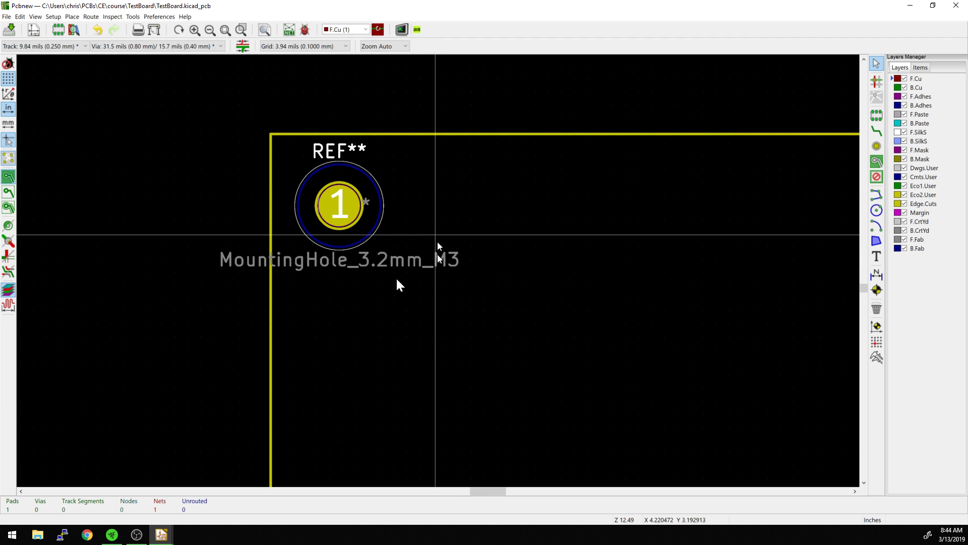
pyautogui.scroll(1, 344, 219)
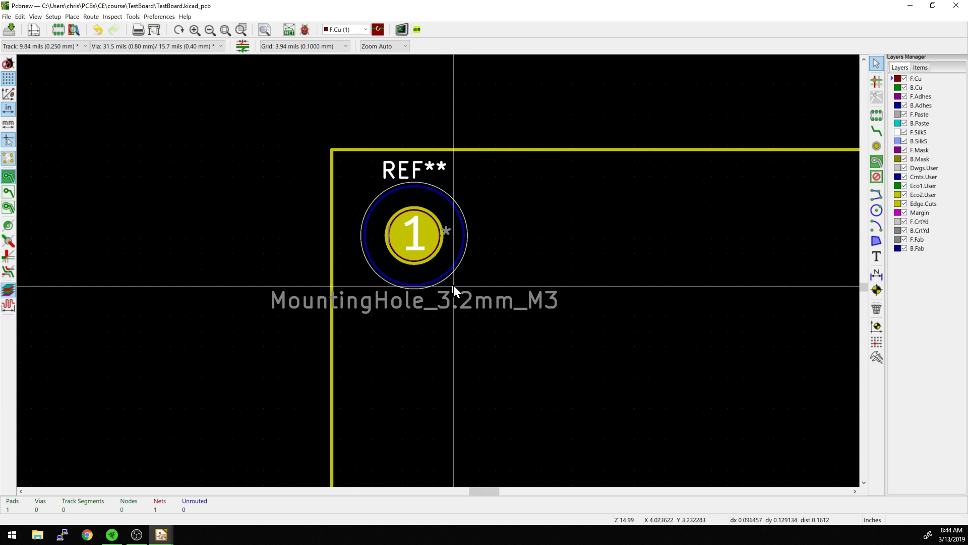
pyautogui.moveTo(474, 299); pyautogui.dragTo(354, 180)
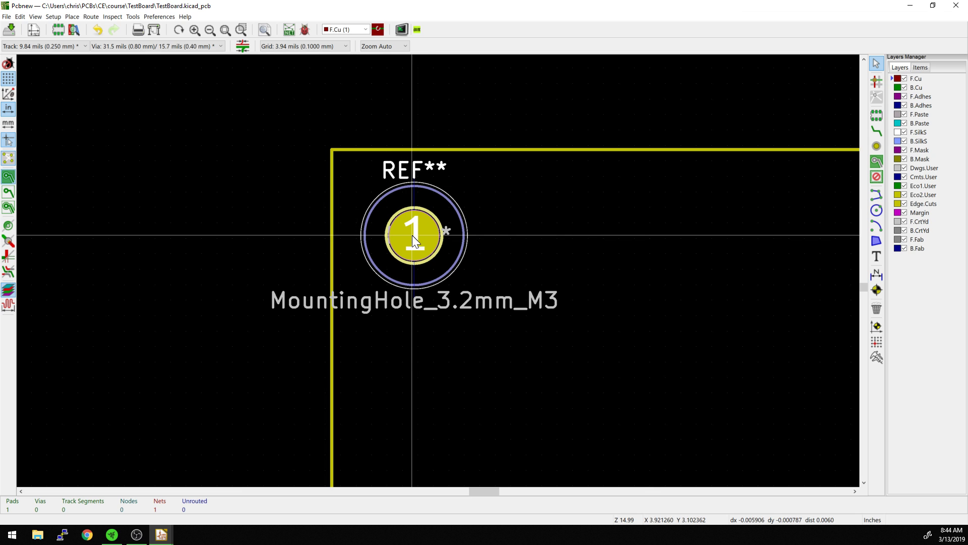
pyautogui.rightClick(459, 202)
pyautogui.moveTo(474, 206)
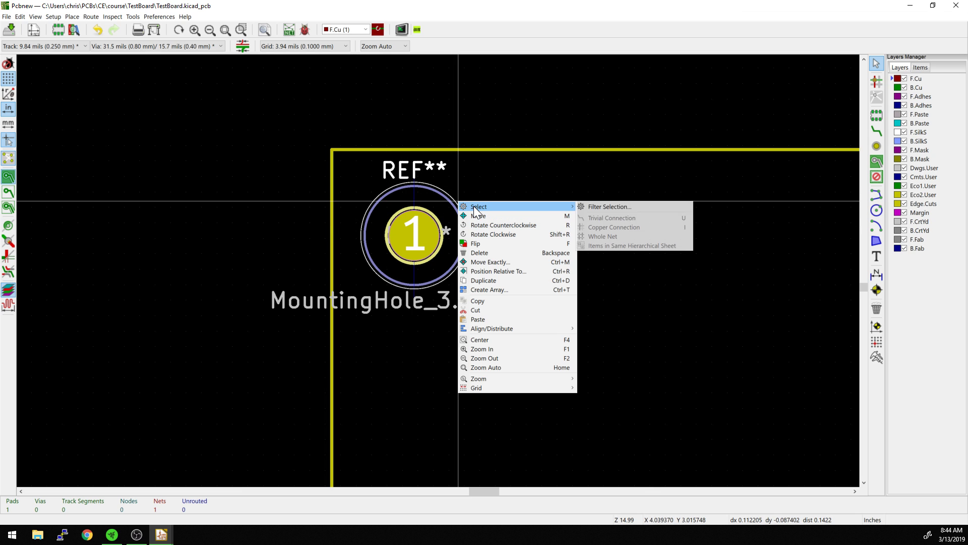
pyautogui.click(601, 207)
pyautogui.click(436, 250)
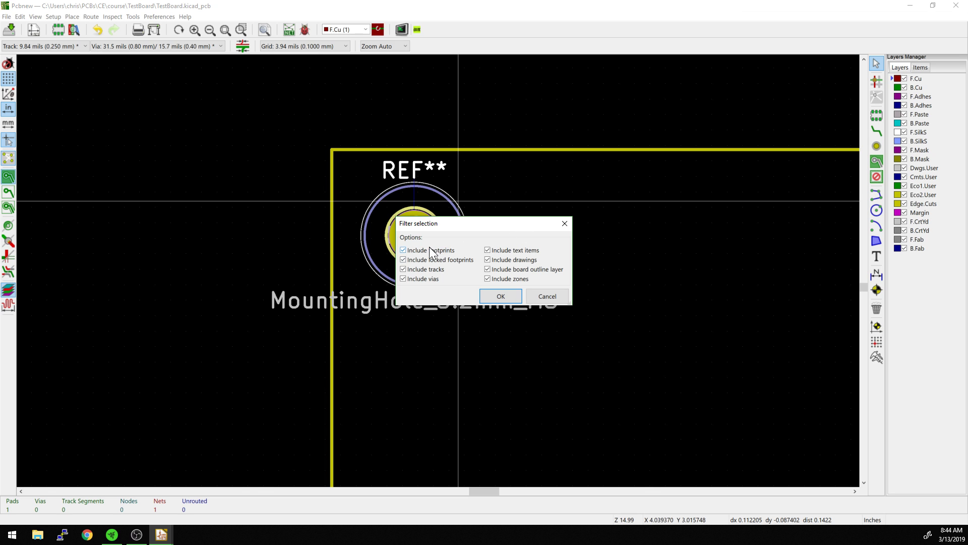
pyautogui.click(500, 296)
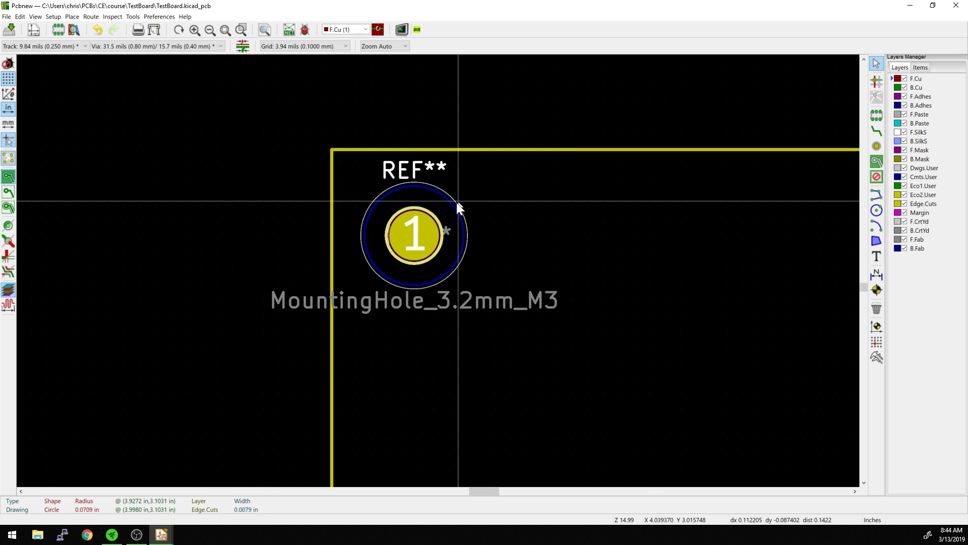
pyautogui.click(227, 222)
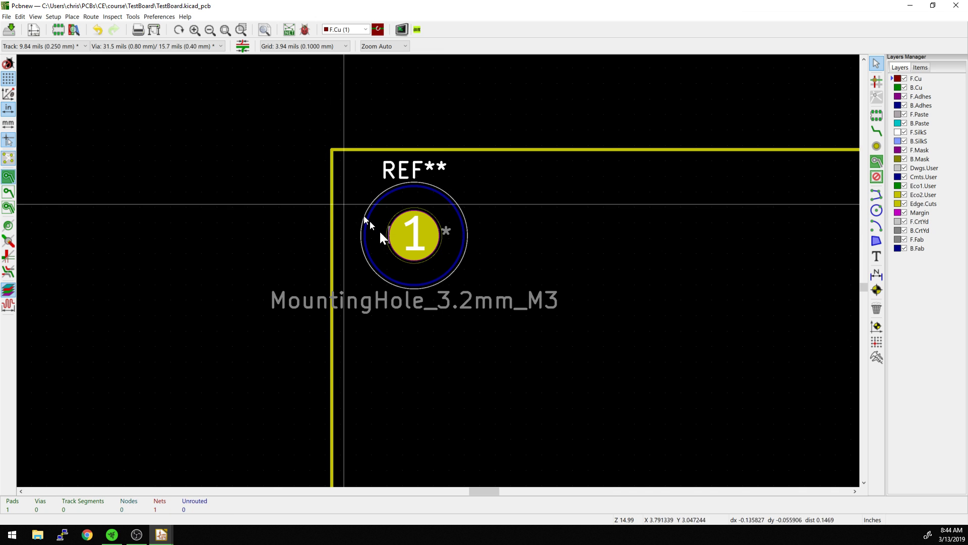
# Examine the footprint at the board's upper-left hole and its position relative to the board corner
pyautogui.scroll(-3, 379, 229)
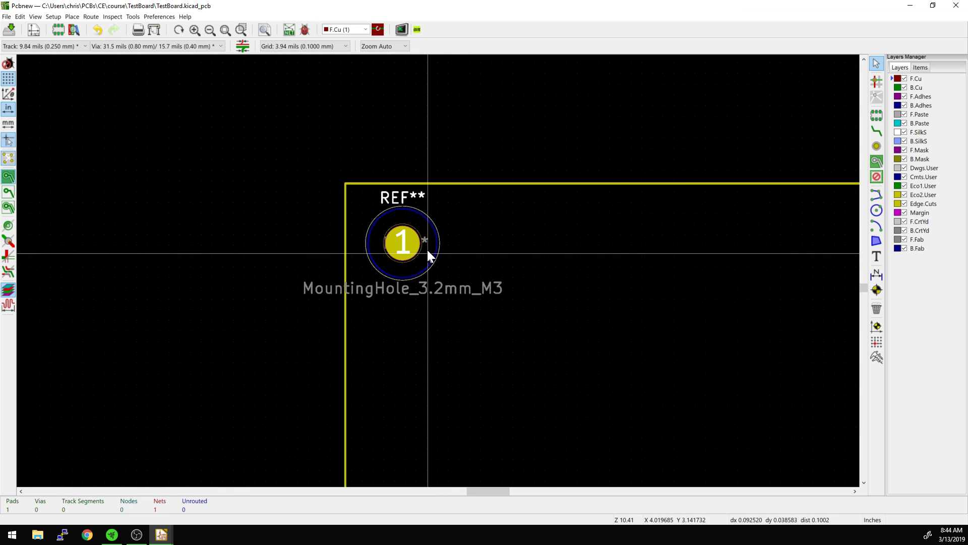
pyautogui.scroll(-1, 438, 271)
pyautogui.scroll(-4, 429, 198)
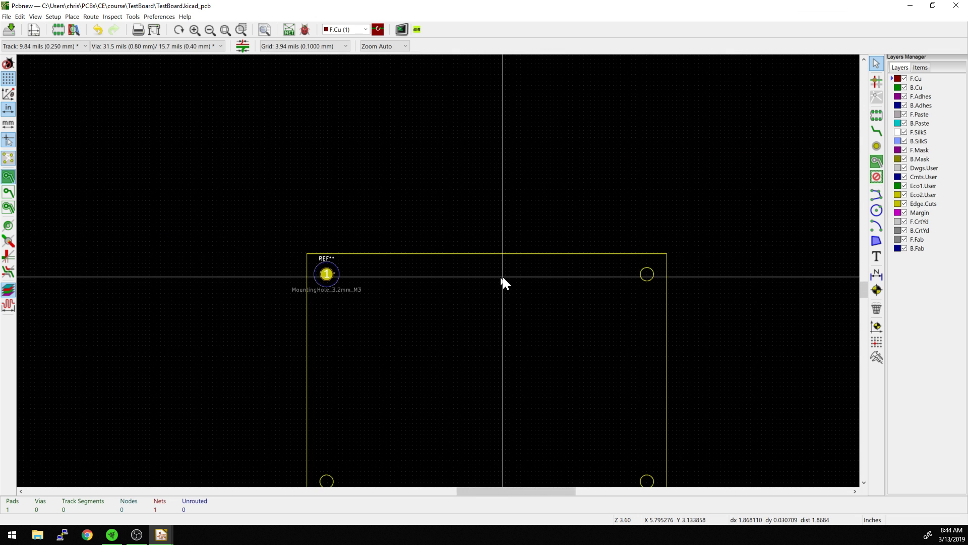
pyautogui.moveTo(502, 281); pyautogui.dragTo(579, 237, button='middle')
pyautogui.scroll(1, 579, 238)
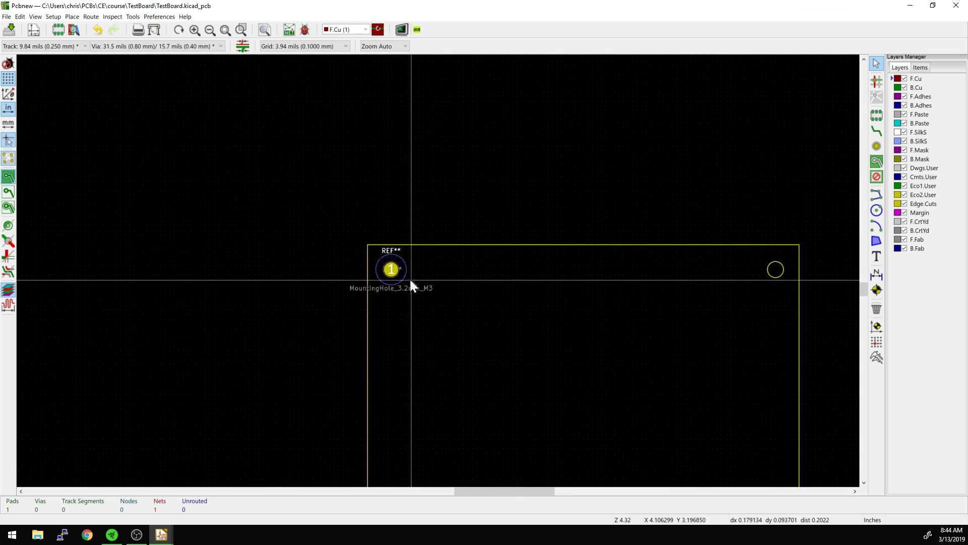
pyautogui.scroll(2, 392, 271)
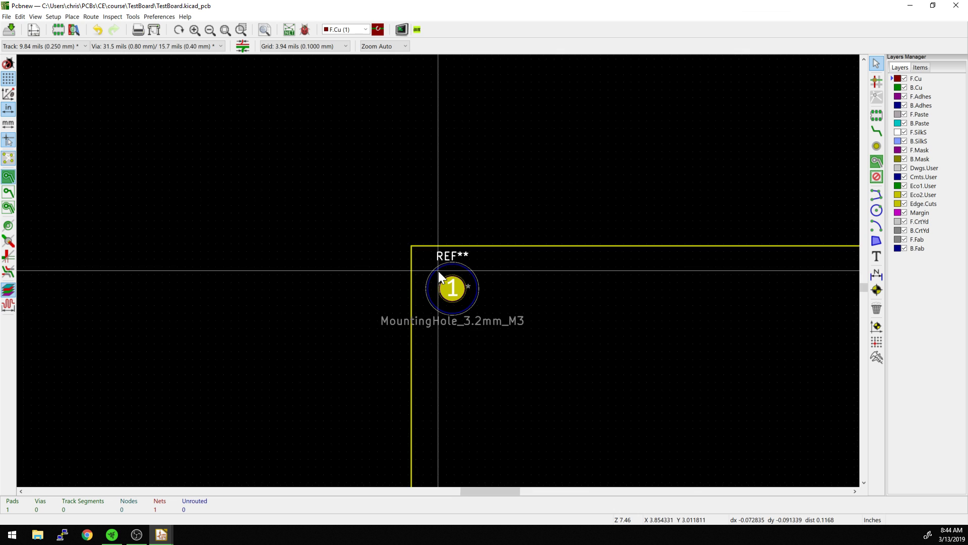
pyautogui.scroll(5, 444, 275)
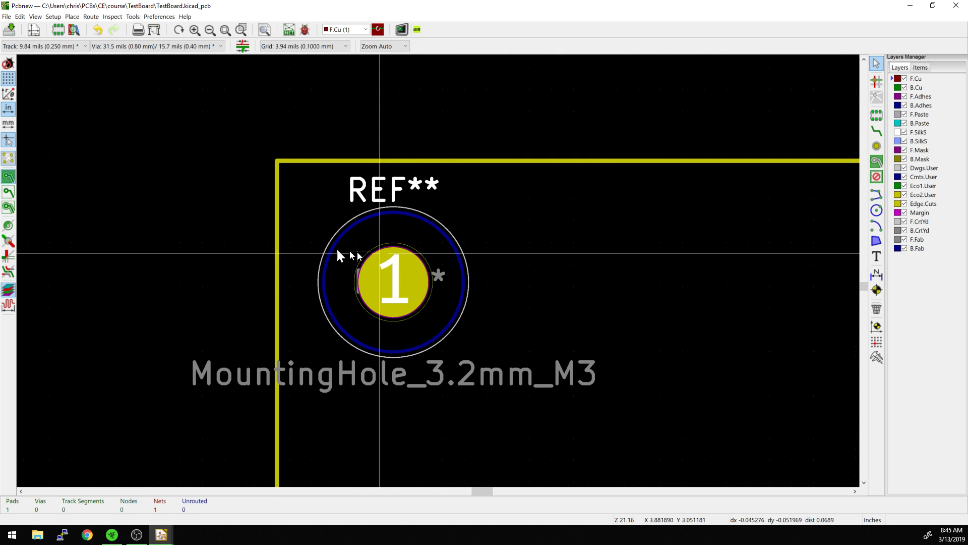
pyautogui.scroll(-1, 346, 254)
pyautogui.scroll(-7, 446, 277)
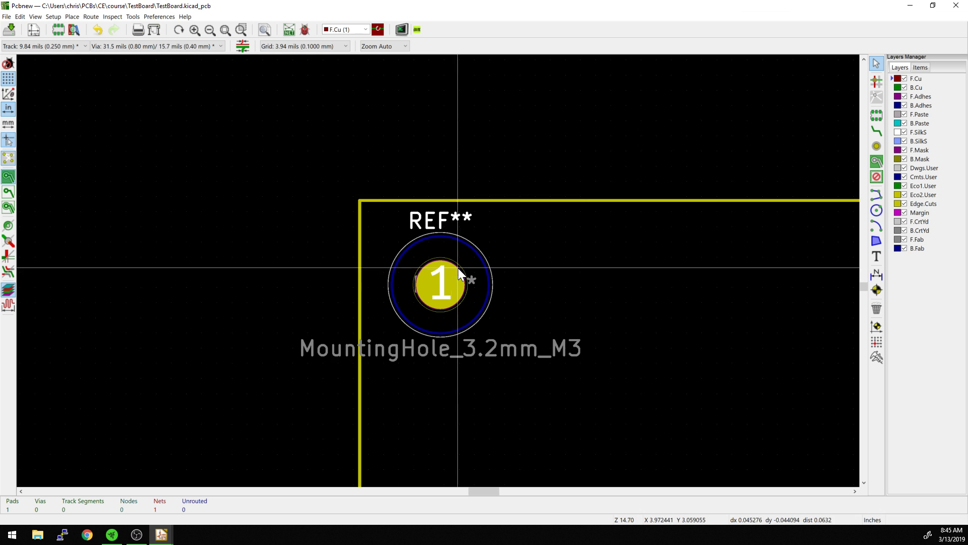
pyautogui.scroll(4, 436, 275)
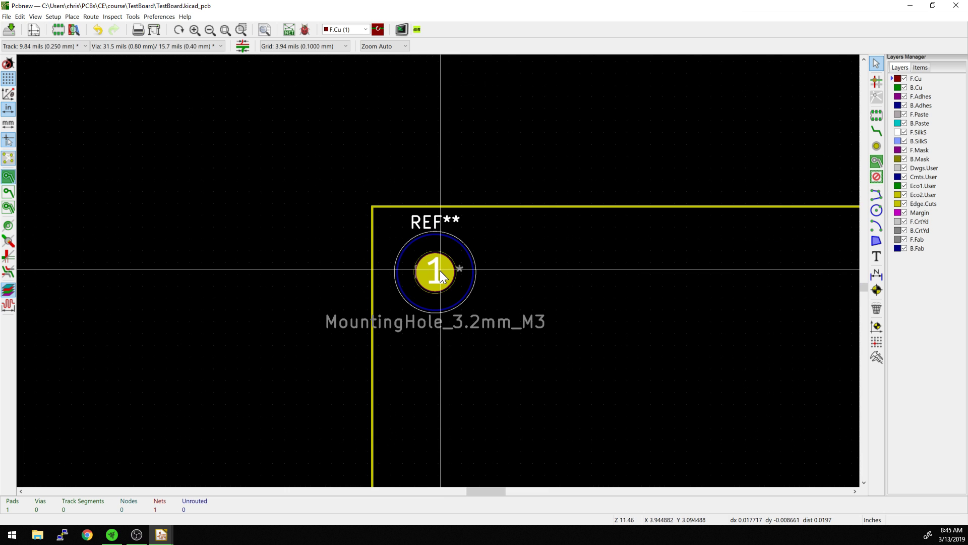
pyautogui.scroll(1, 438, 271)
pyautogui.scroll(-1, 438, 271)
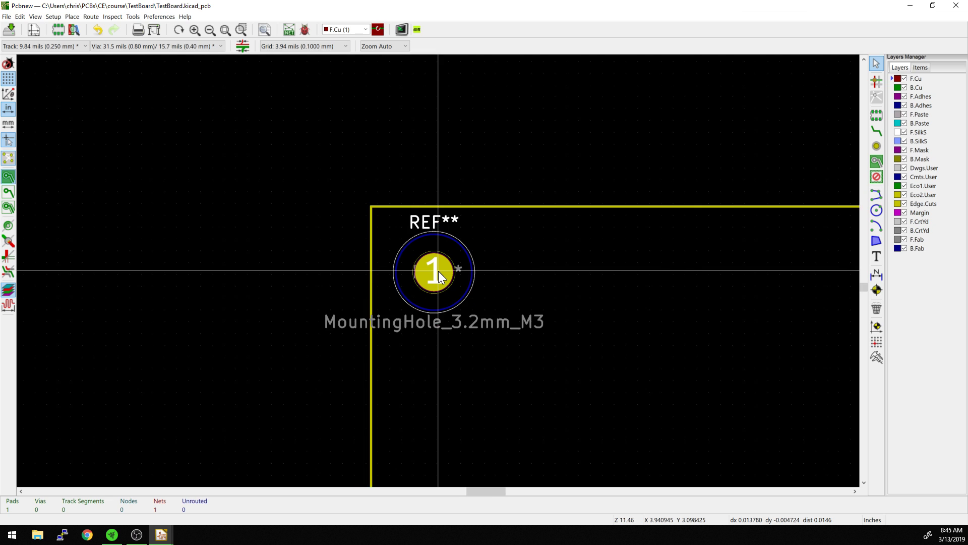
pyautogui.scroll(1, 438, 271)
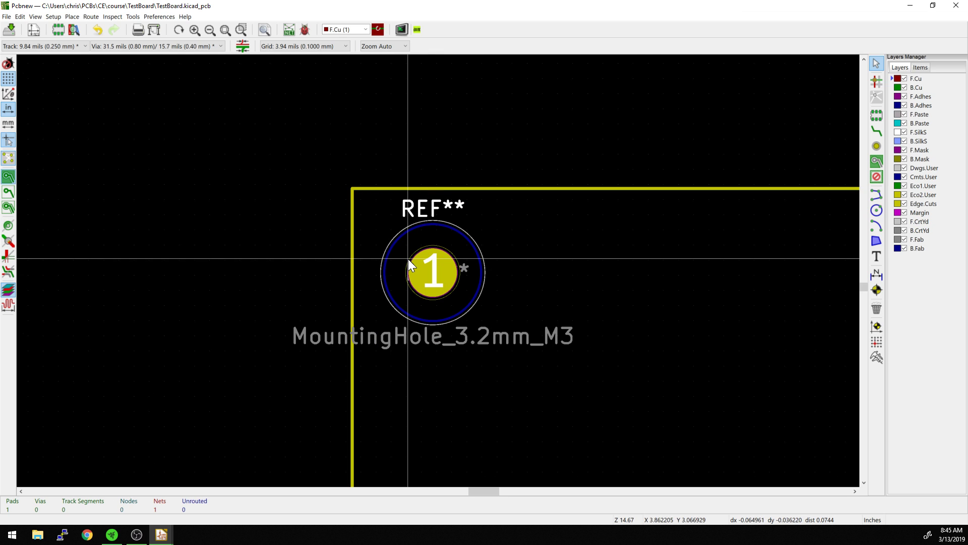
# Look over the whole board outline and the remaining mounting-hole circles in the other three corners
pyautogui.scroll(-1, 407, 256)
pyautogui.scroll(-3, 438, 271)
pyautogui.scroll(2, 438, 271)
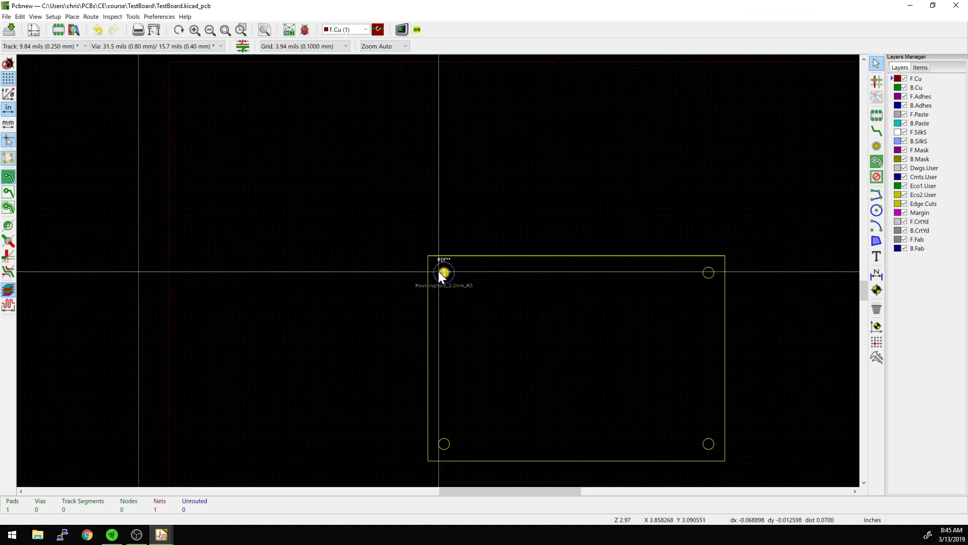
pyautogui.moveTo(449, 277); pyautogui.dragTo(267, 156, button='middle')
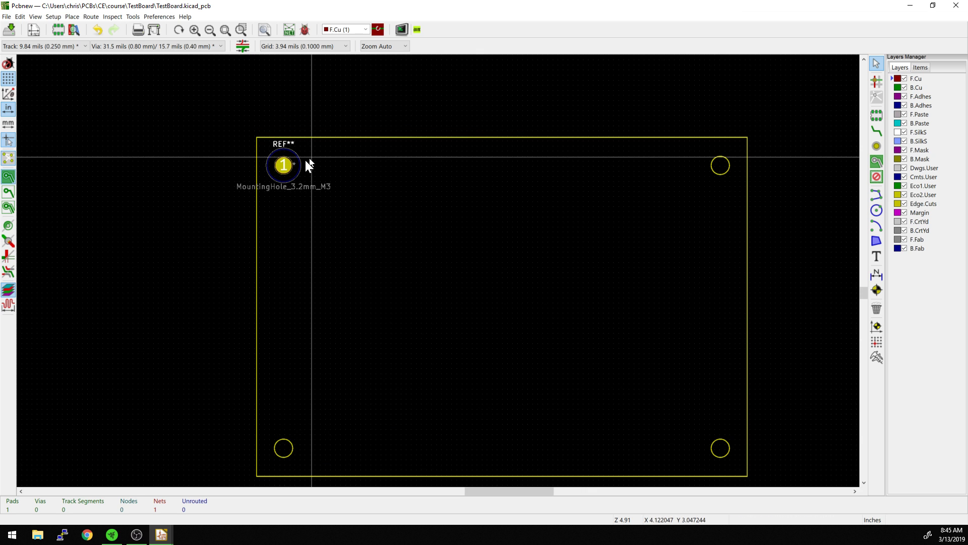
pyautogui.scroll(3, 283, 165)
pyautogui.scroll(-3, 438, 270)
pyautogui.moveTo(438, 270); pyautogui.dragTo(426, 223, button='middle')
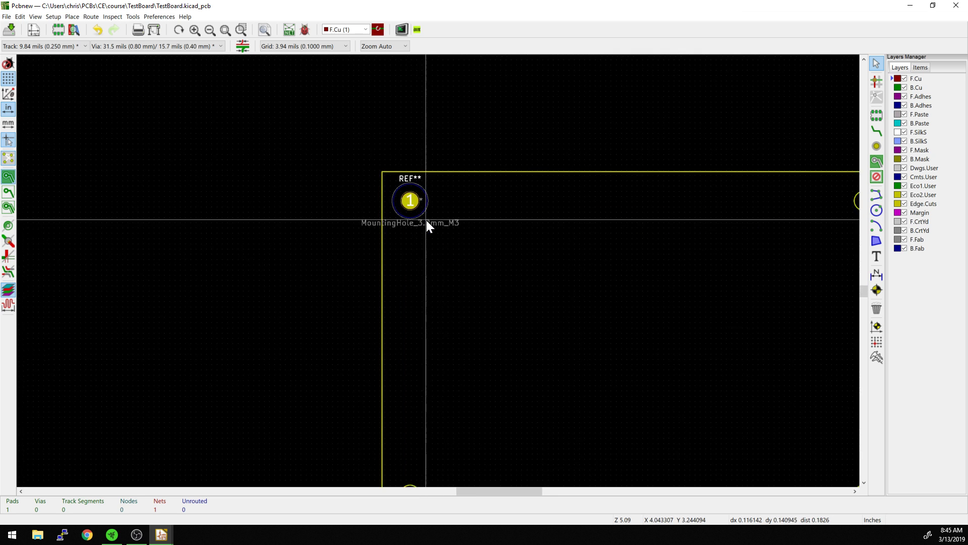
pyautogui.moveTo(364, 292); pyautogui.dragTo(366, 233, button='middle')
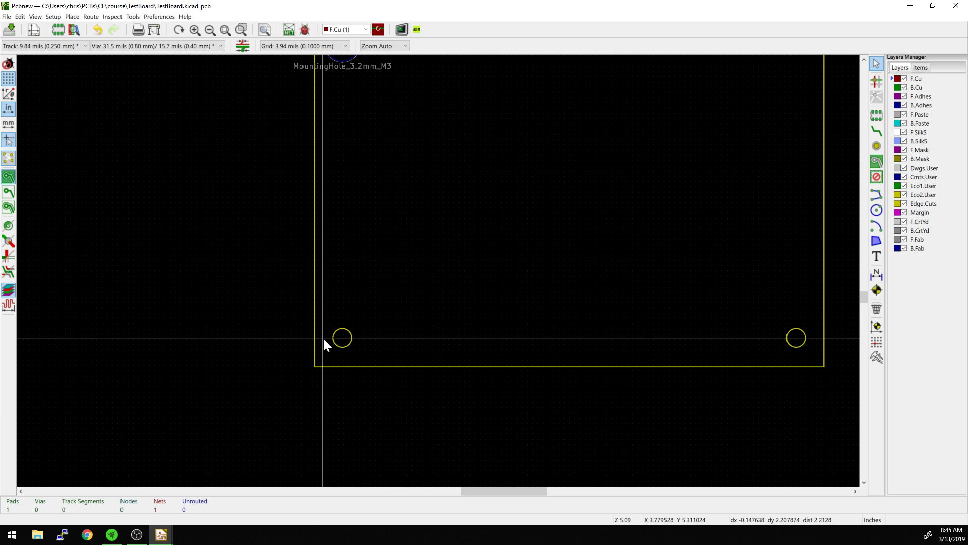
pyautogui.moveTo(429, 164); pyautogui.dragTo(387, 264, button='middle')
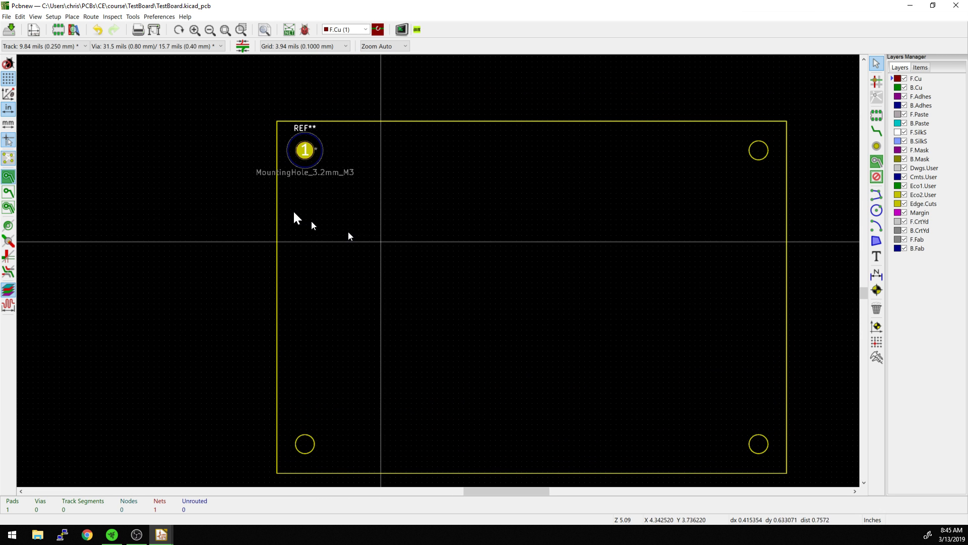